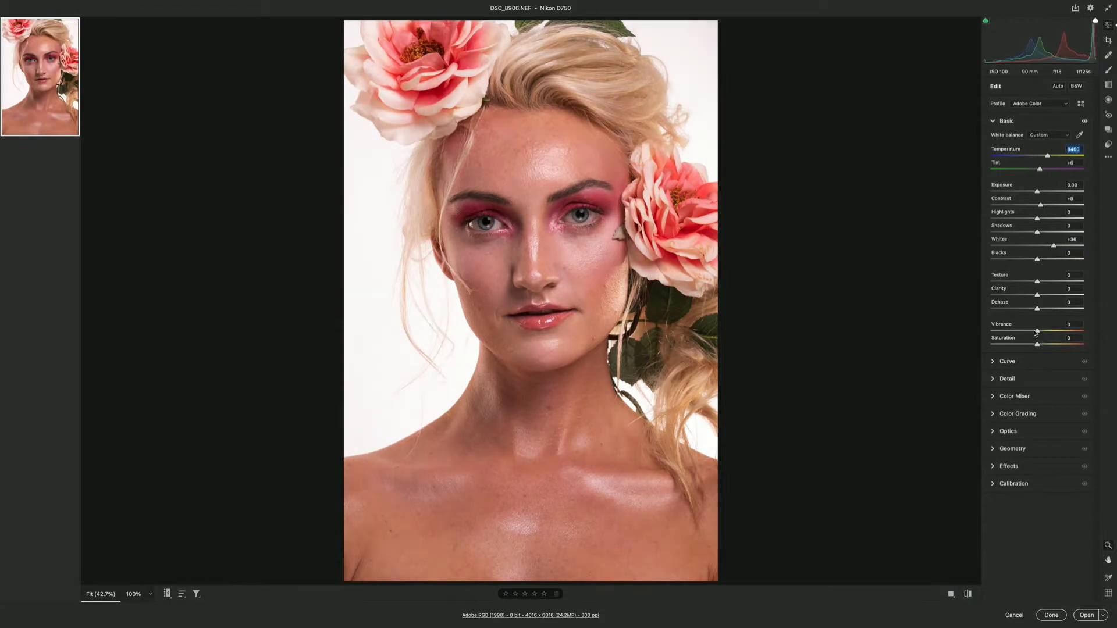
- Increase the photo's Clarity slightly and compare it with the unedited version
{"action": "mouse_move", "coordinate": [1037, 295]}
{"action": "left_mouse_down"}
{"action": "mouse_move", "coordinate": [1047, 296]}
{"action": "mouse_move", "coordinate": [1043, 284]}
{"action": "mouse_move", "coordinate": [1042, 296]}
{"action": "left_mouse_up"}
{"action": "left_click", "coordinate": [969, 593]}
{"action": "left_click", "coordinate": [969, 594]}
- In the Color Mixer, set the hue of Yellows to +71 and Reds to -8, and the luminance of Reds to -12
{"action": "left_click", "coordinate": [1024, 397]}
{"action": "left_click", "coordinate": [1038, 266]}
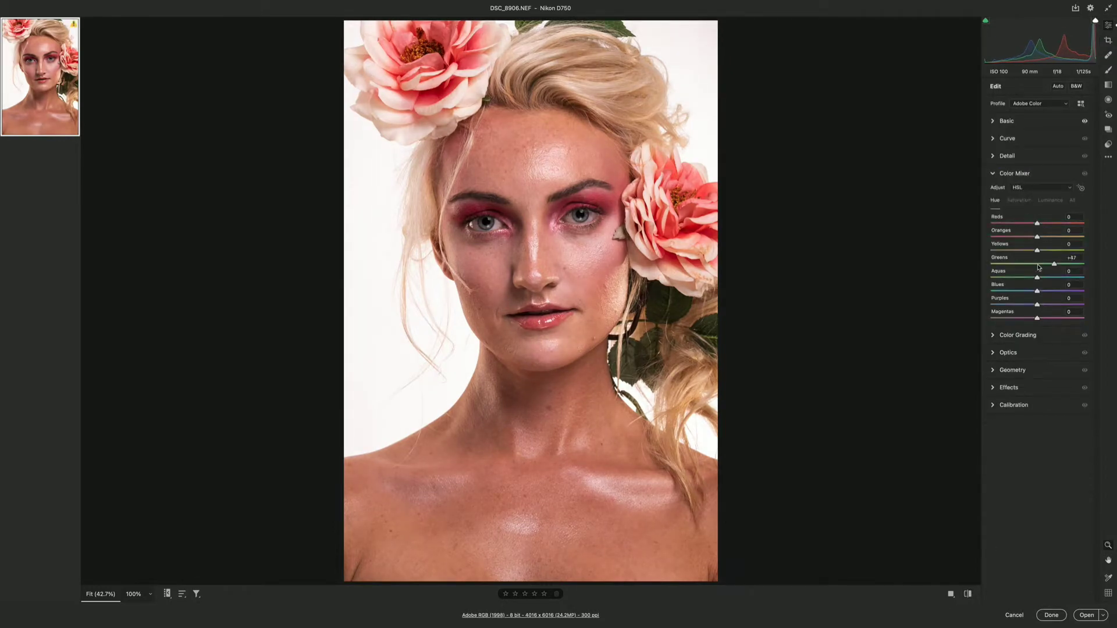
{"action": "left_click_drag", "start_coordinate": [1037, 251], "coordinate": [1024, 226]}
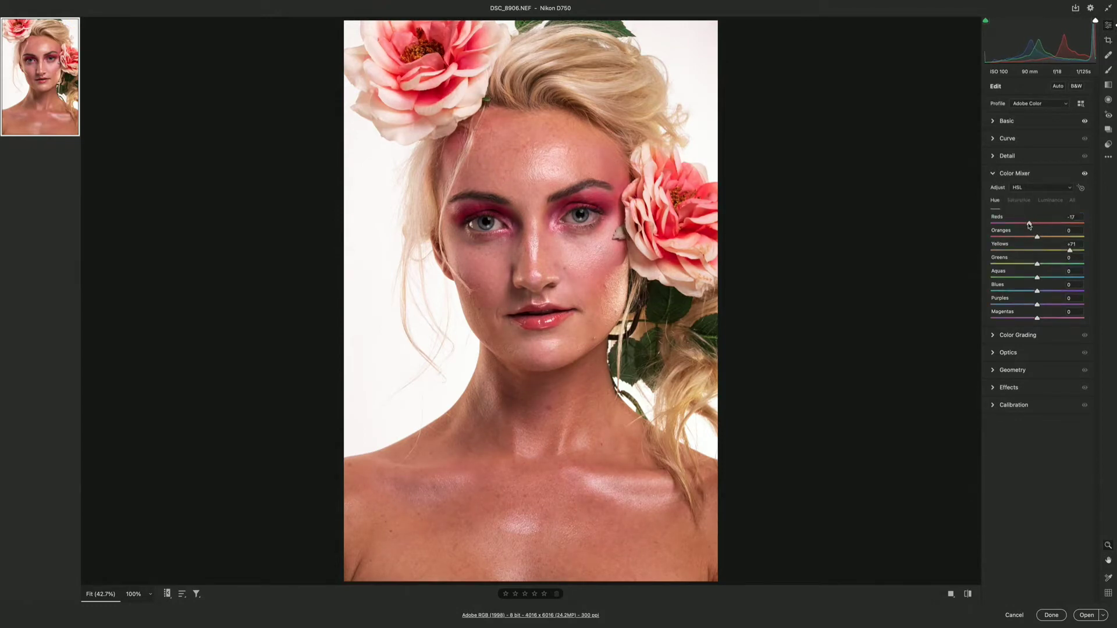
{"action": "left_click", "coordinate": [968, 594]}
{"action": "left_click", "coordinate": [967, 593]}
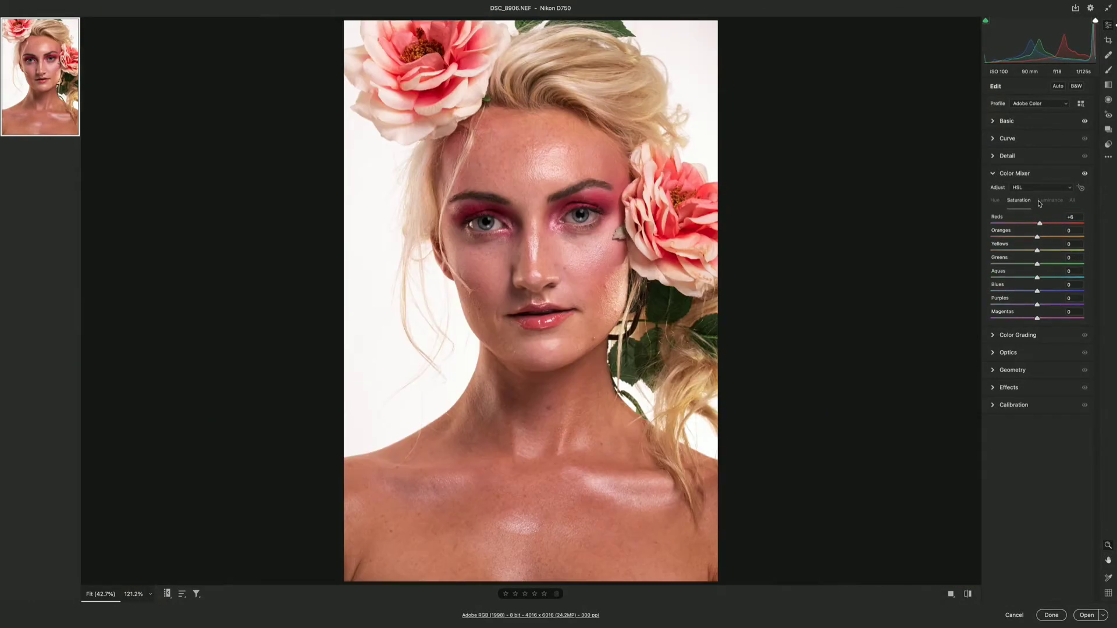
{"action": "left_click", "coordinate": [1050, 201]}
{"action": "left_click_drag", "start_coordinate": [1037, 223], "coordinate": [1031, 224]}
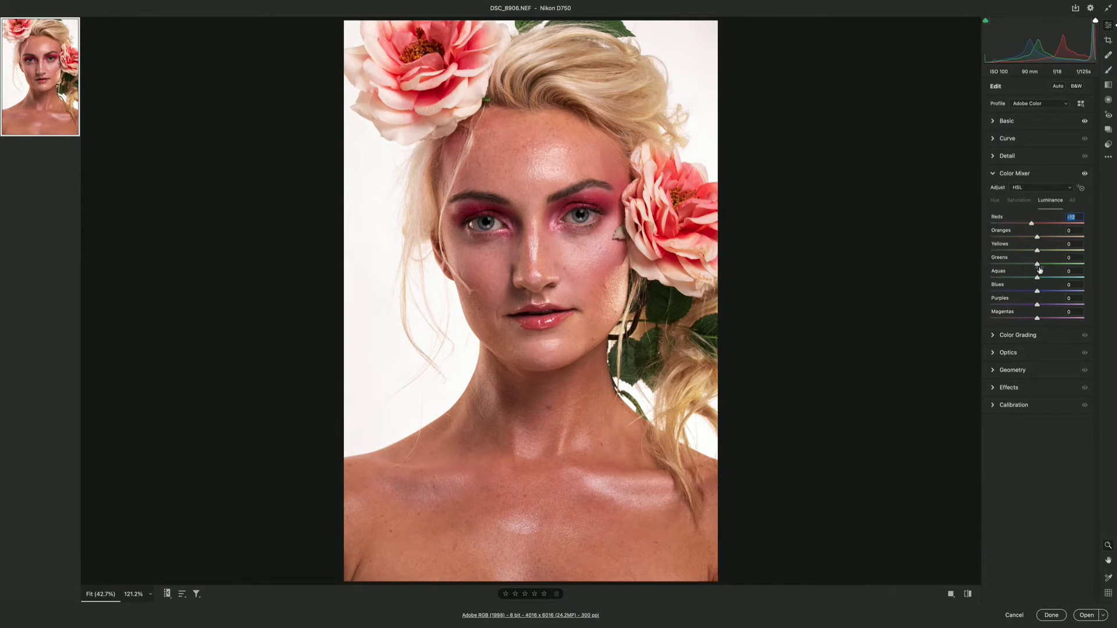
- Tint the highlights teal in Color Grading at about hue 175, compare before and after, and soften the tint slightly
{"action": "left_click", "coordinate": [1025, 335]}
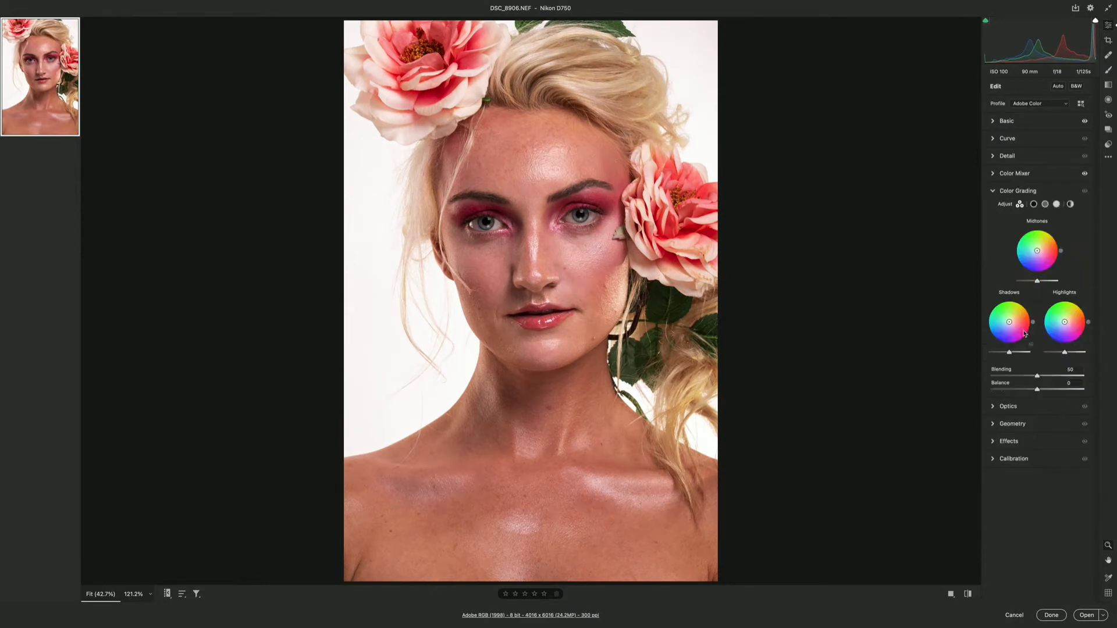
{"action": "left_click", "coordinate": [1057, 204]}
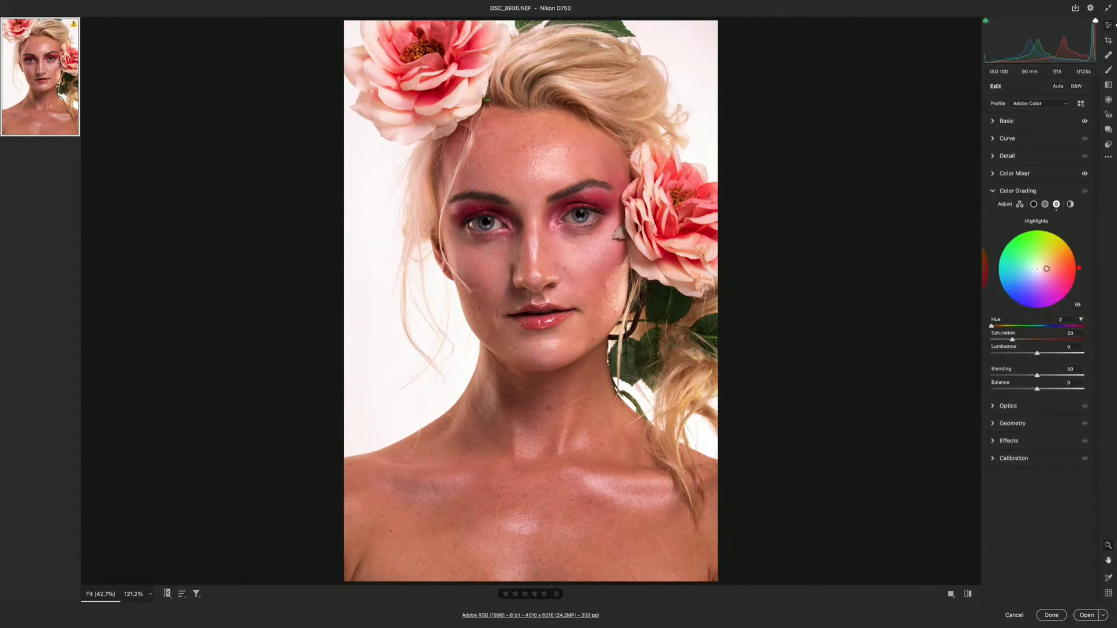
{"action": "left_click", "coordinate": [968, 594]}
{"action": "left_click", "coordinate": [968, 594]}
{"action": "mouse_move", "coordinate": [1030, 269]}
{"action": "left_mouse_down"}
{"action": "mouse_move", "coordinate": [1034, 258]}
{"action": "mouse_move", "coordinate": [1033, 268]}
{"action": "left_mouse_up"}
- Try a slight color tint on the midtones in Color Grading and reset it
{"action": "left_click", "coordinate": [1045, 204]}
{"action": "left_click", "coordinate": [1034, 204]}
{"action": "left_click", "coordinate": [1056, 204]}
{"action": "left_click", "coordinate": [1045, 204]}
{"action": "left_click_drag", "start_coordinate": [1034, 268], "coordinate": [1035, 269]}
{"action": "double_click", "coordinate": [1036, 268]}
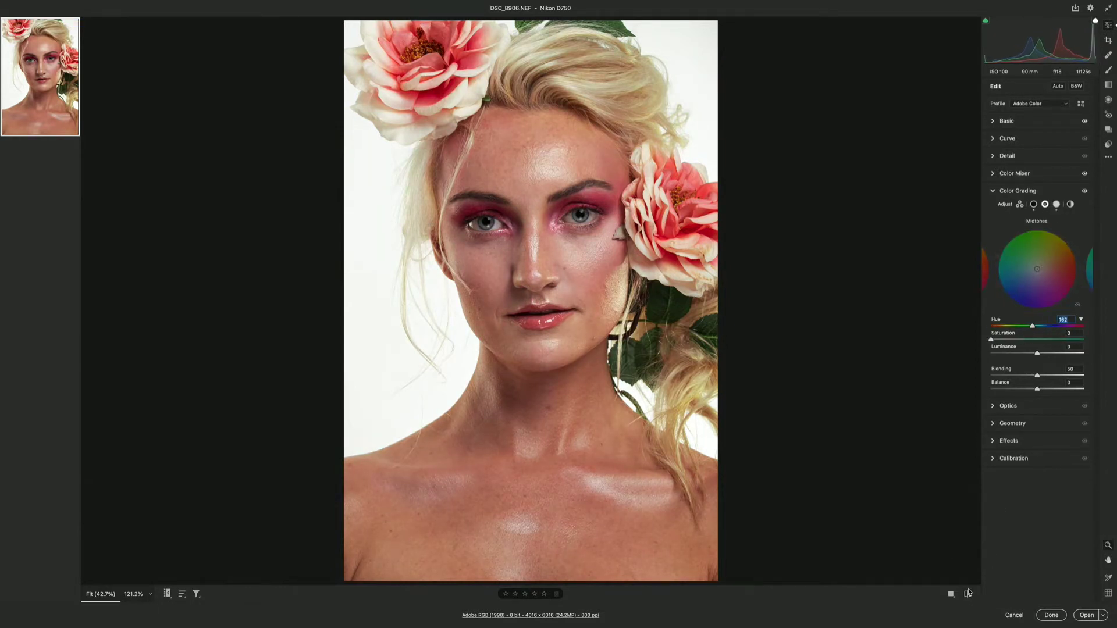
- Try brightening the photo's edges with a positive Vignetting amount and reset it to 0
{"action": "left_click", "coordinate": [1009, 440]}
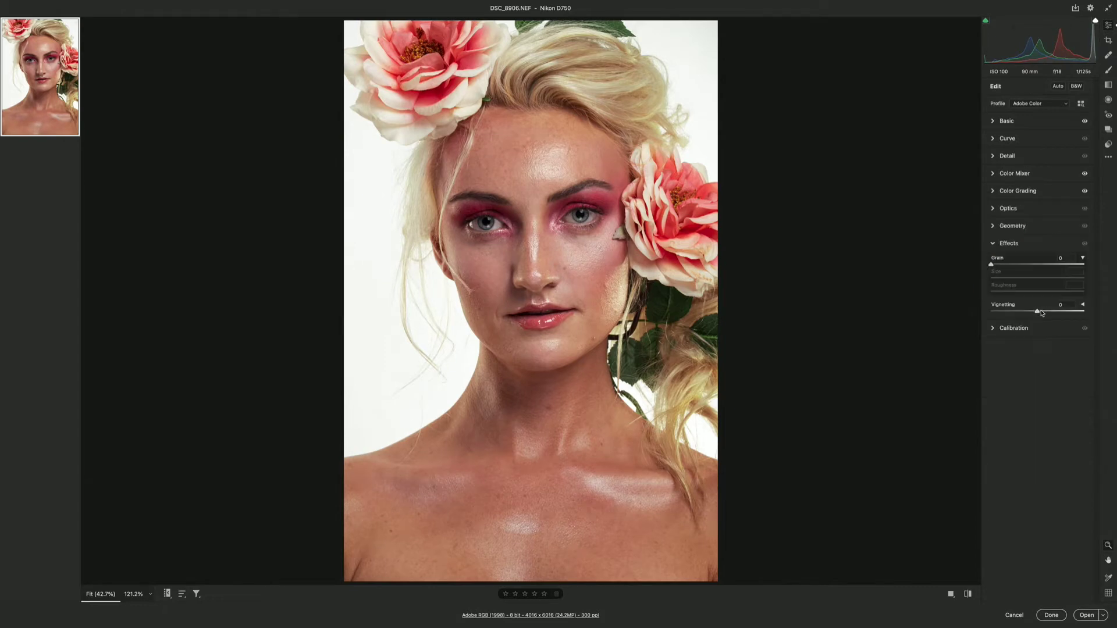
{"action": "mouse_move", "coordinate": [1038, 311]}
{"action": "left_mouse_down"}
{"action": "mouse_move", "coordinate": [1025, 312]}
{"action": "mouse_move", "coordinate": [1050, 313]}
{"action": "left_mouse_up"}
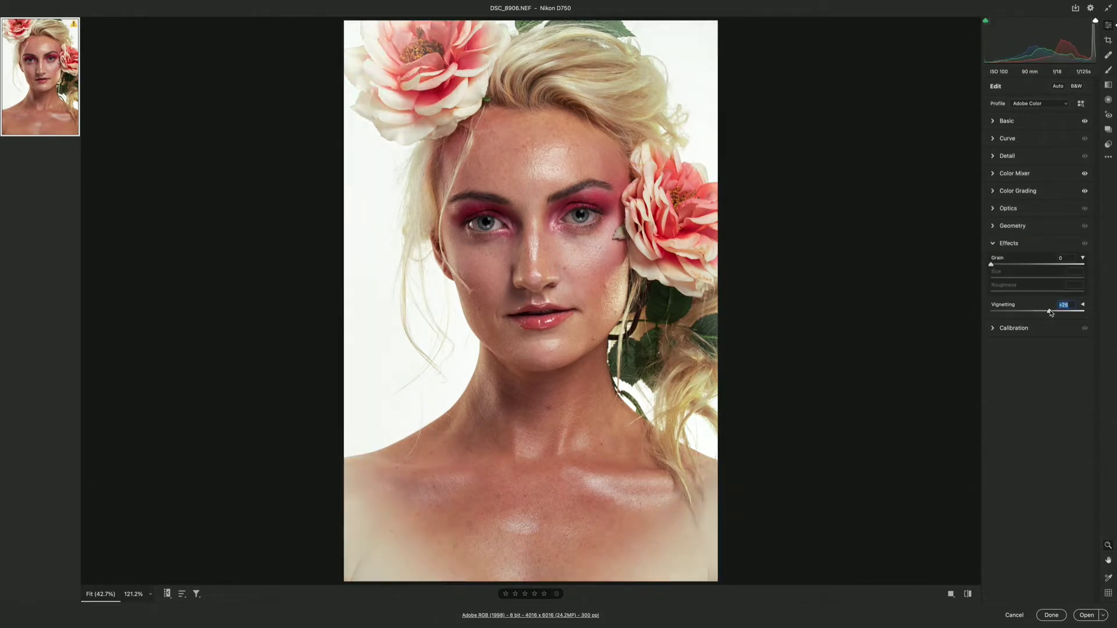
{"action": "double_click", "coordinate": [1051, 312]}
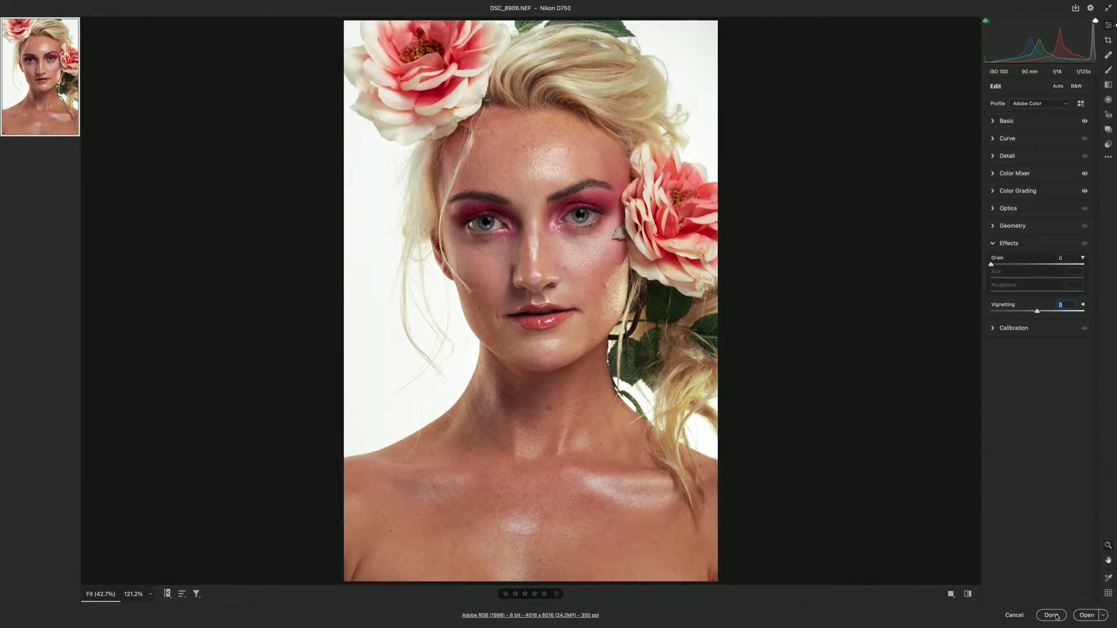
- Open the developed raw photo in Photoshop and fit it on screen
{"action": "left_click", "coordinate": [1080, 619]}
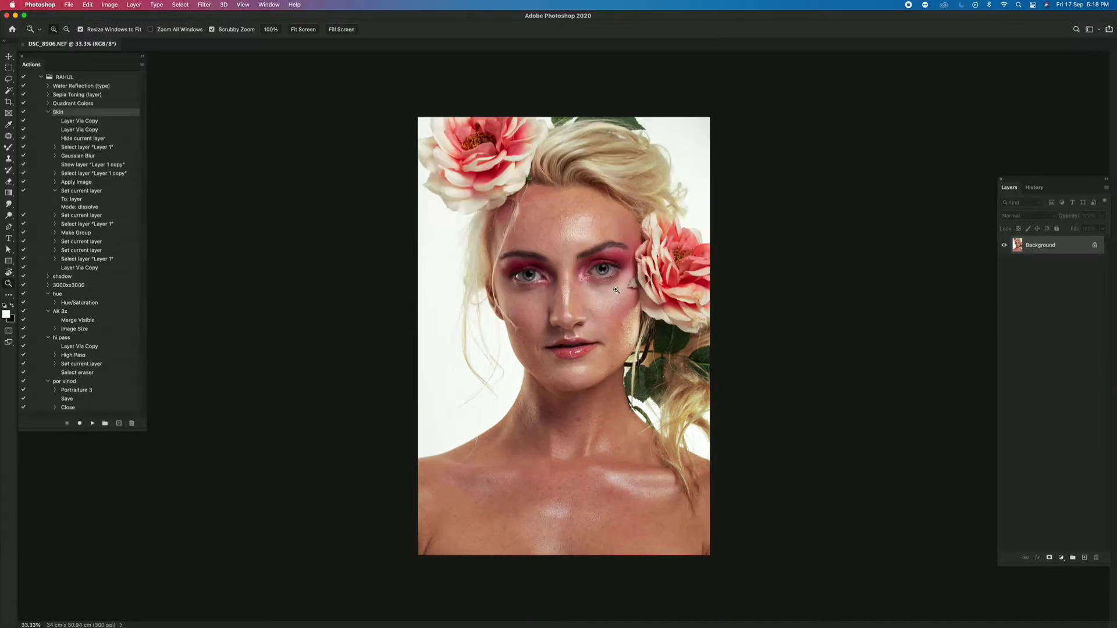
{"action": "right_click", "coordinate": [618, 290]}
{"action": "left_click", "coordinate": [630, 295]}
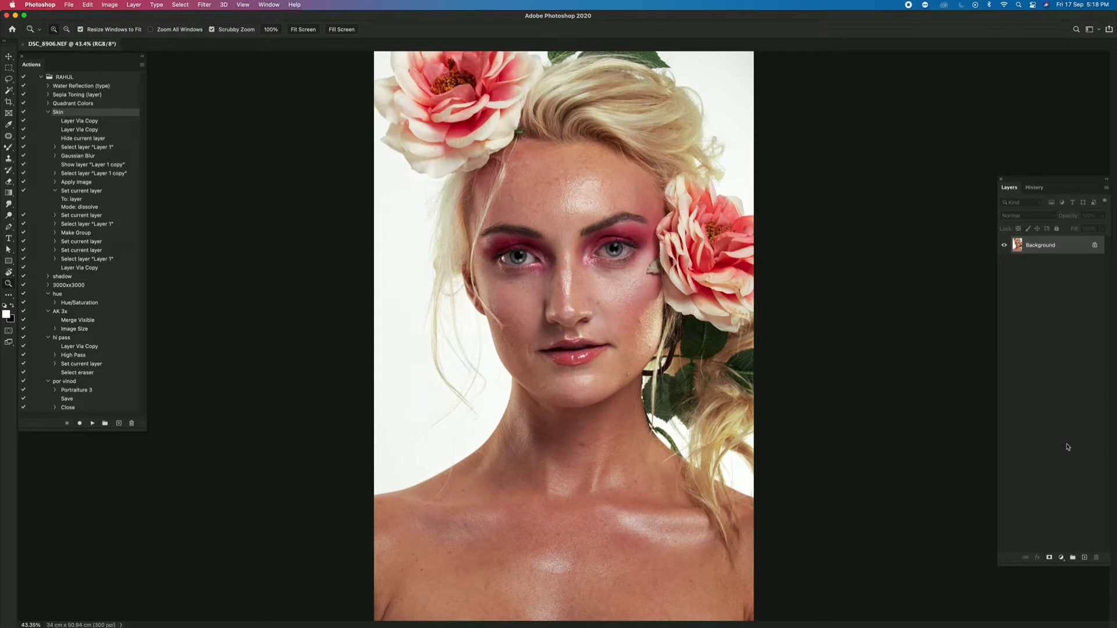
- Add a new empty layer above the background and set its blend mode to Overlay
{"action": "left_click", "coordinate": [1085, 558]}
{"action": "left_click", "coordinate": [1017, 216]}
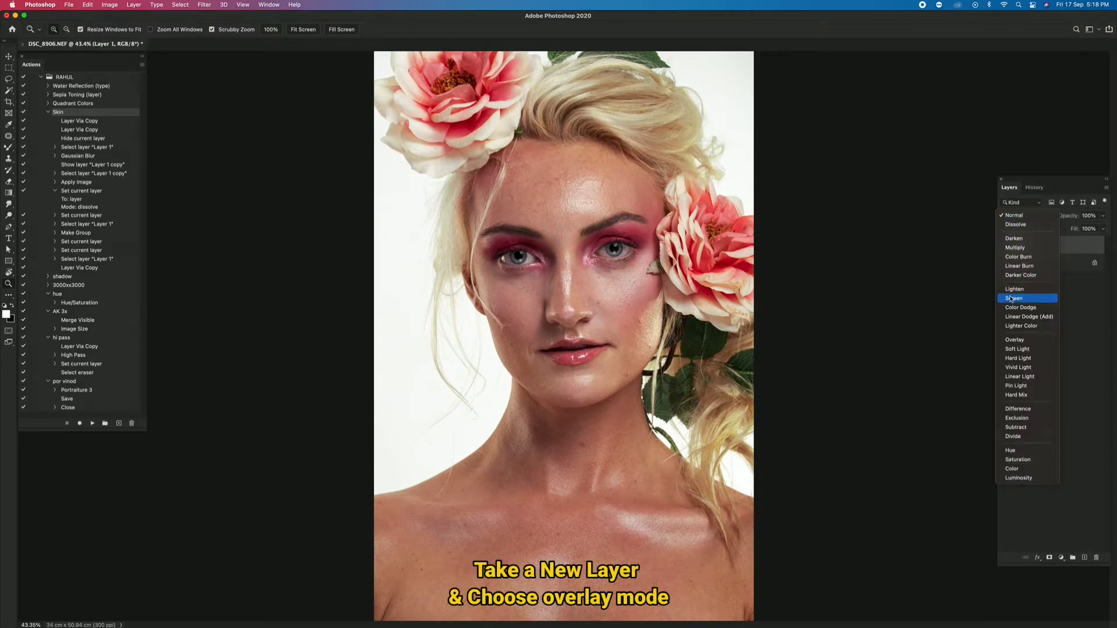
{"action": "left_click", "coordinate": [1011, 341]}
- Paint both irises white on the overlay layer with an 80 px Soft Round brush at 100% opacity and flow
{"action": "key", "text": "b"}
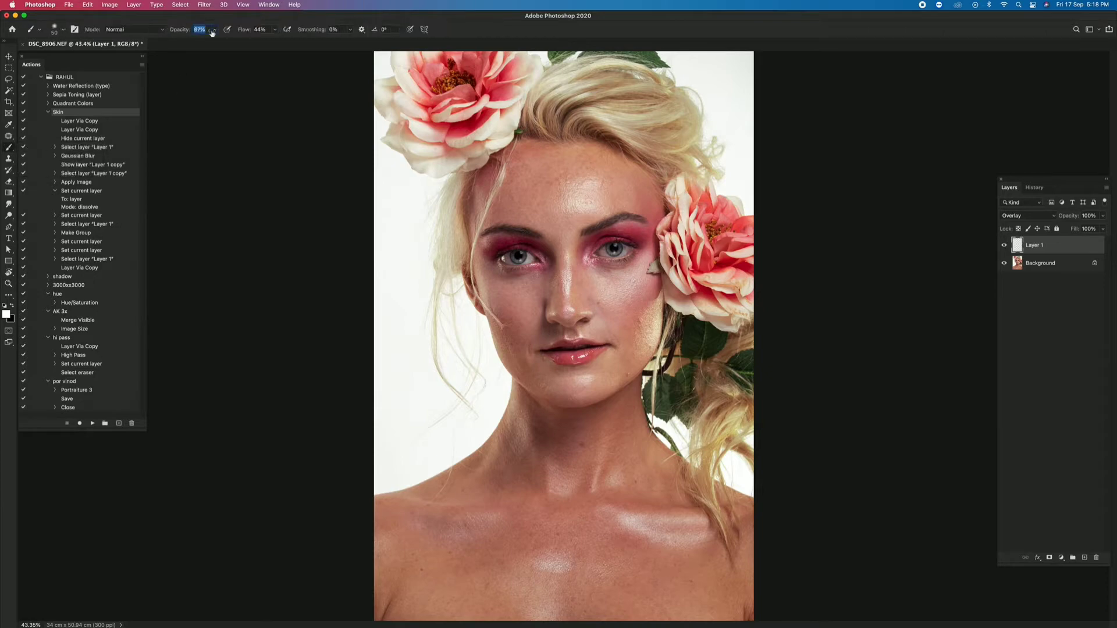
{"action": "key", "text": "z"}
{"action": "left_click_drag", "start_coordinate": [619, 252], "coordinate": [619, 252]}
{"action": "key", "text": "b"}
{"action": "right_click", "coordinate": [611, 239]}
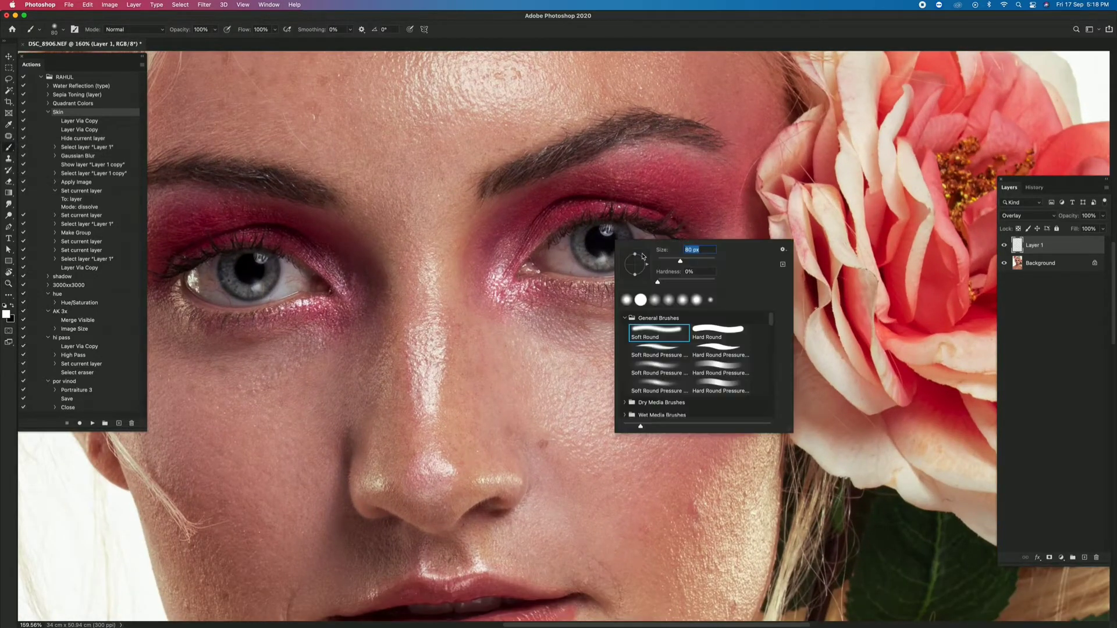
{"action": "left_click", "coordinate": [676, 281]}
{"action": "left_click", "coordinate": [588, 238]}
{"action": "key", "text": "]"}
{"action": "mouse_move", "coordinate": [585, 237]}
{"action": "left_mouse_down"}
{"action": "mouse_move", "coordinate": [585, 260]}
{"action": "mouse_move", "coordinate": [621, 254]}
{"action": "mouse_move", "coordinate": [605, 228]}
{"action": "left_mouse_up"}
{"action": "mouse_move", "coordinate": [276, 256]}
{"action": "left_mouse_down"}
{"action": "mouse_move", "coordinate": [230, 271]}
{"action": "mouse_move", "coordinate": [239, 288]}
{"action": "mouse_move", "coordinate": [267, 265]}
{"action": "mouse_move", "coordinate": [254, 260]}
{"action": "left_mouse_up"}
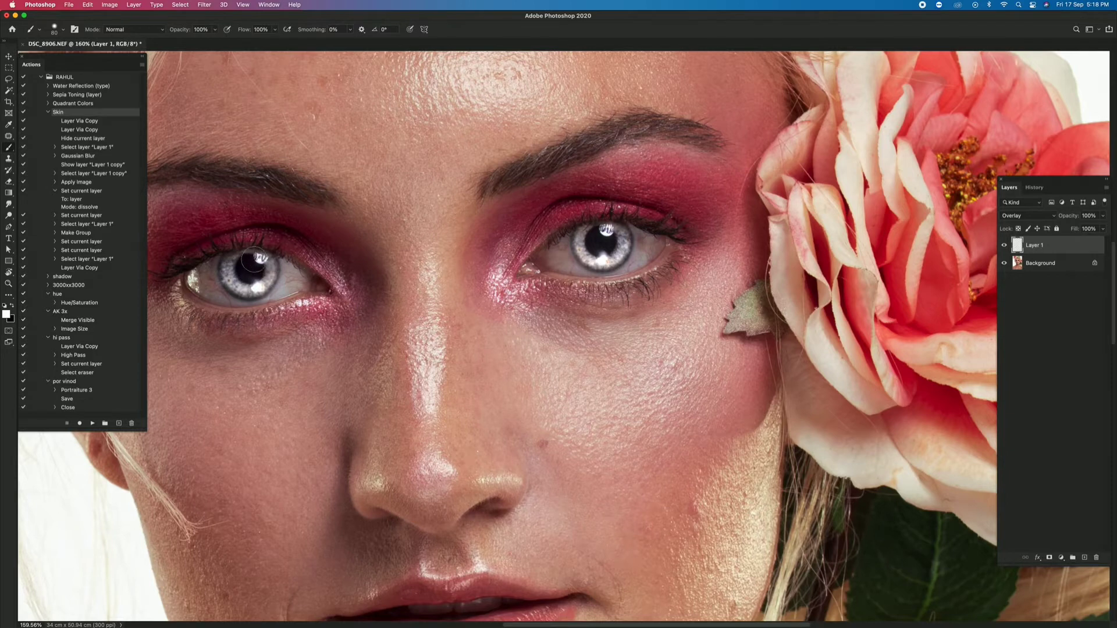
- Lower the eye layer's opacity, compare the eyes with the layer hidden and shown, and merge it into the background
{"action": "key", "text": "z"}
{"action": "left_click_drag", "start_coordinate": [643, 259], "coordinate": [625, 252]}
{"action": "right_click", "coordinate": [625, 252]}
{"action": "left_click", "coordinate": [648, 259]}
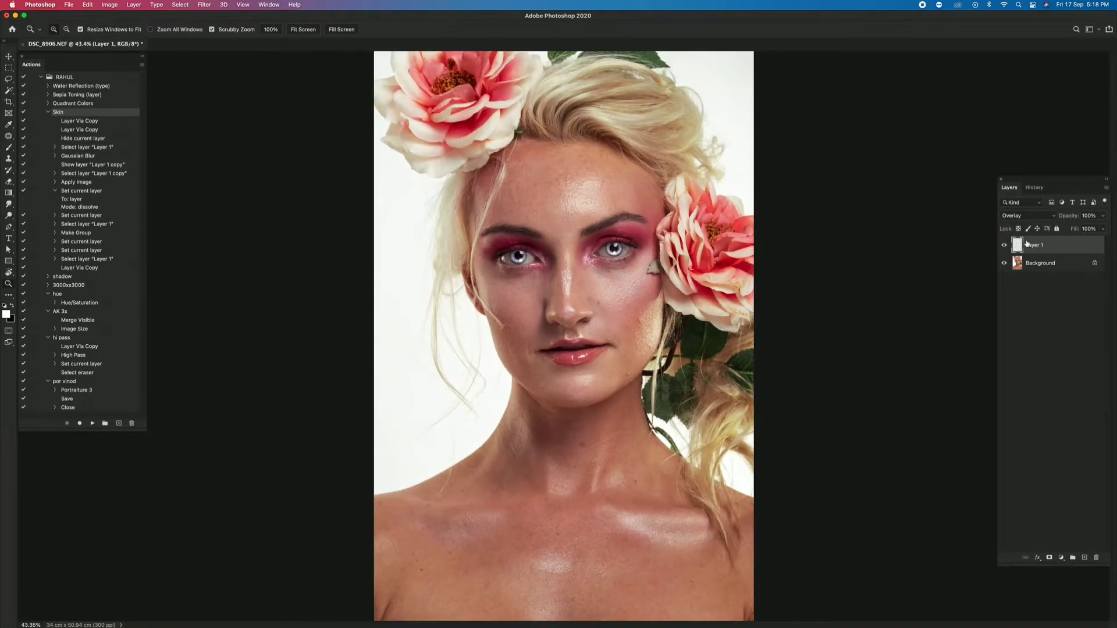
{"action": "left_click_drag", "start_coordinate": [1066, 219], "coordinate": [994, 245]}
{"action": "left_click", "coordinate": [1003, 245]}
{"action": "left_click", "coordinate": [1003, 244]}
{"action": "left_click", "coordinate": [1003, 245]}
{"action": "left_click", "coordinate": [1004, 245]}
{"action": "key", "text": "BackSpace"}
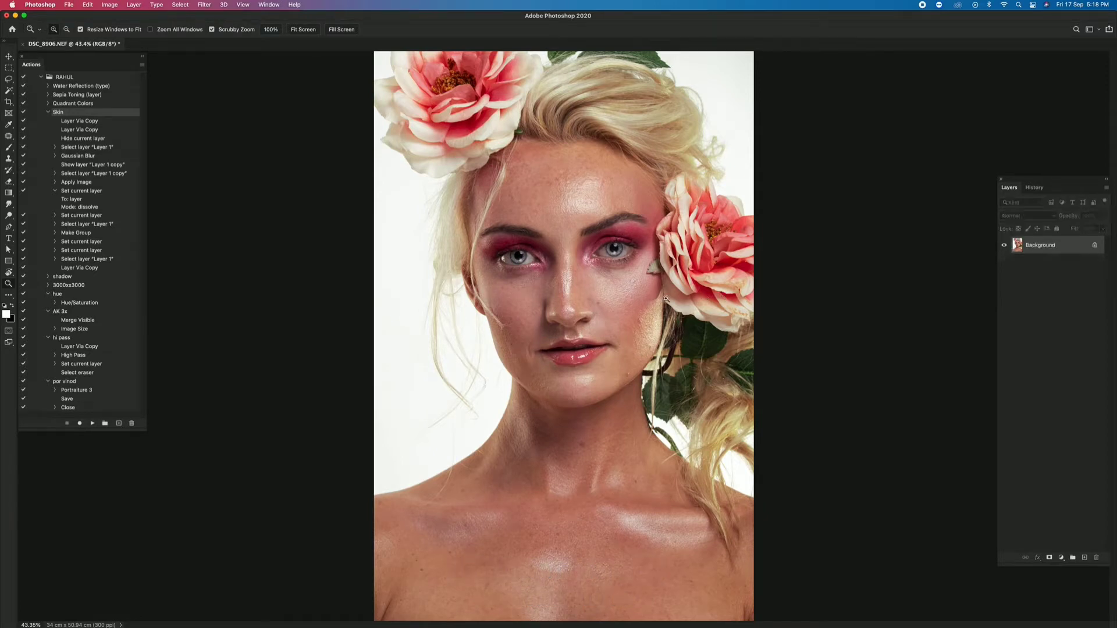
- Duplicate the background layer and remove blemishes on the lower face and cheek with the Patch tool
{"action": "right_click", "coordinate": [632, 278]}
{"action": "left_click", "coordinate": [522, 271]}
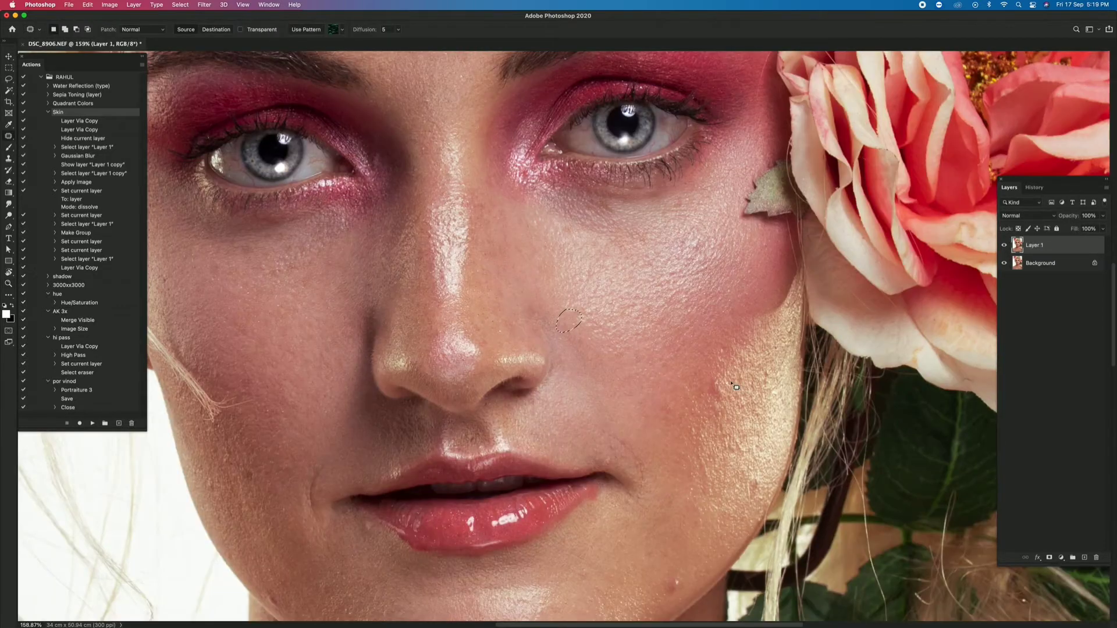
{"action": "scroll", "coordinate": [691, 358], "scroll_direction": "down", "scroll_amount": 5}
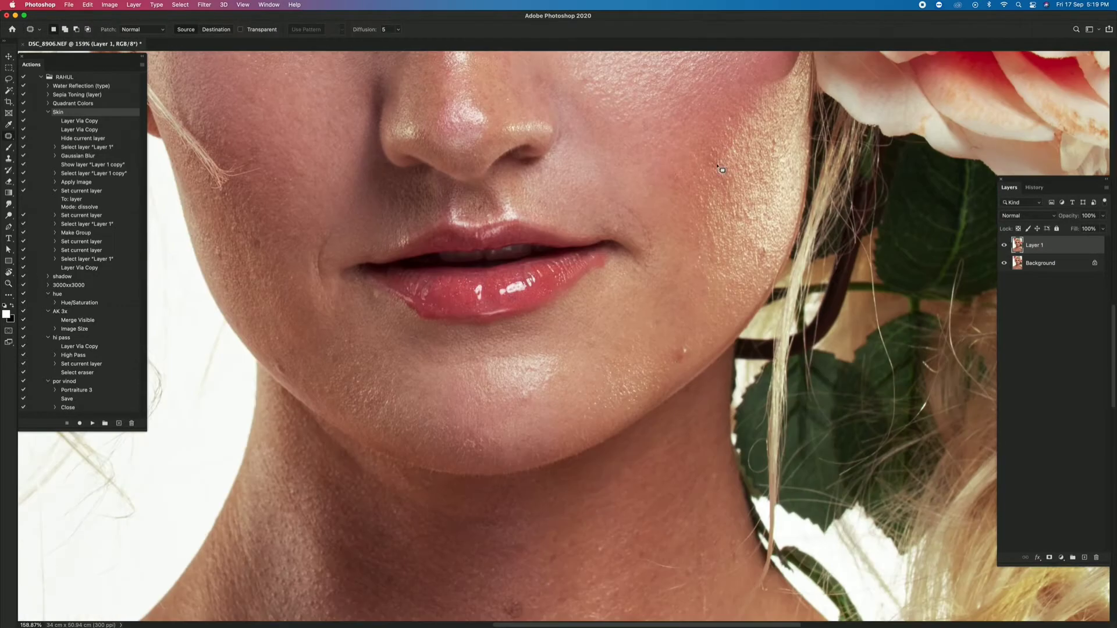
{"action": "scroll", "coordinate": [623, 205], "scroll_direction": "left", "scroll_amount": 5}
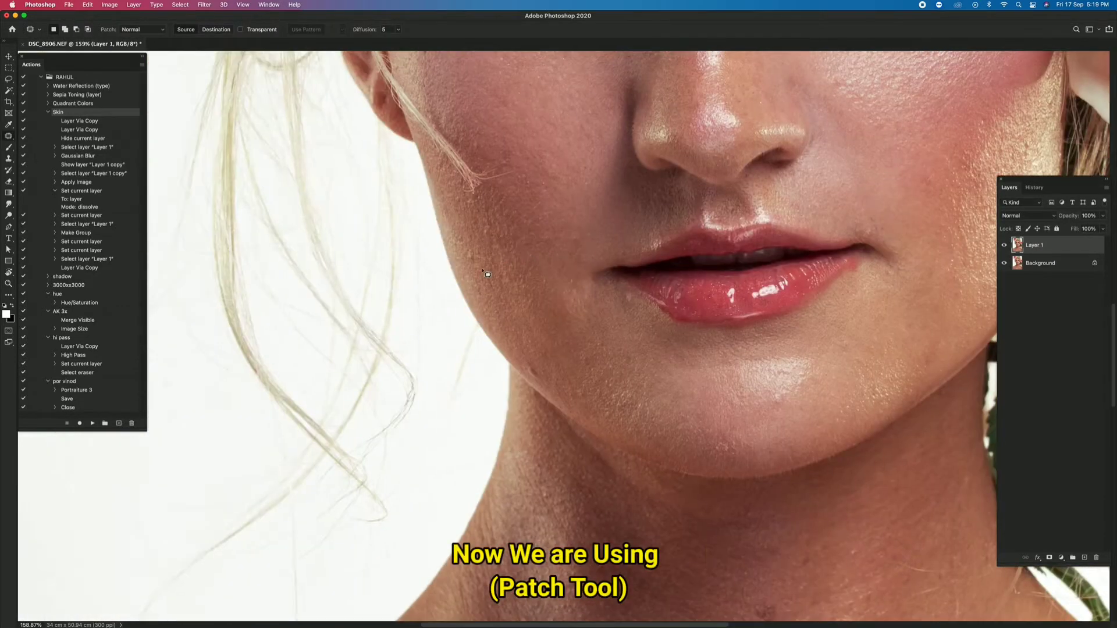
{"action": "left_click_drag", "start_coordinate": [657, 349], "coordinate": [605, 346]}
{"action": "mouse_move", "coordinate": [517, 326]}
{"action": "left_mouse_down"}
{"action": "mouse_move", "coordinate": [556, 322]}
{"action": "mouse_move", "coordinate": [483, 314]}
{"action": "left_mouse_up"}
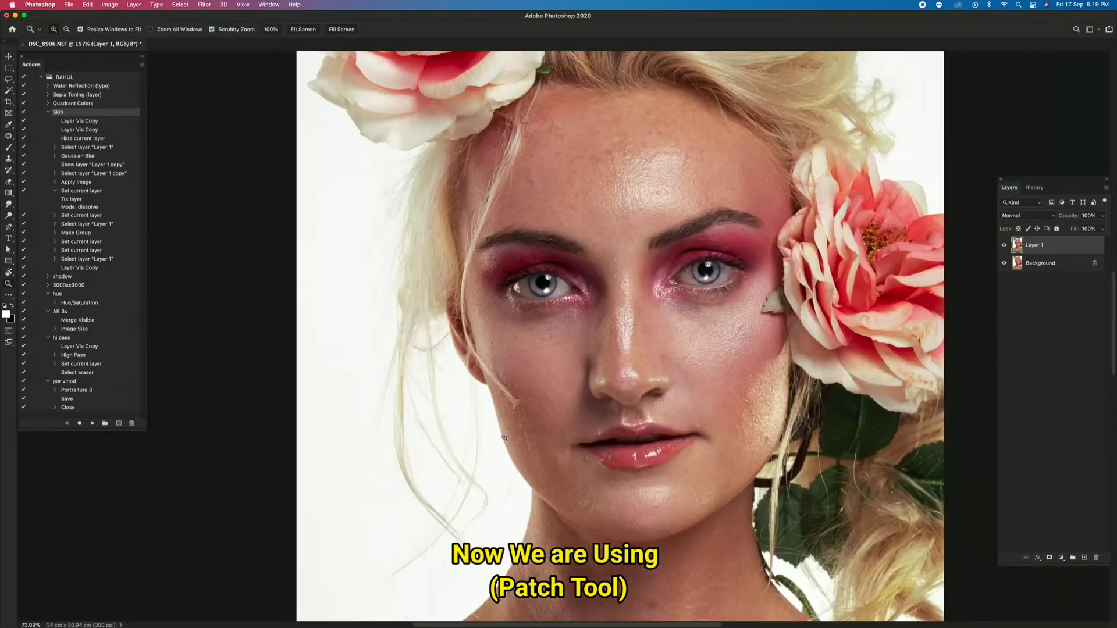
- Patch the remaining blemishes and stray hairs across the face
{"action": "mouse_move", "coordinate": [407, 256]}
{"action": "left_mouse_down"}
{"action": "mouse_move", "coordinate": [480, 254]}
{"action": "mouse_move", "coordinate": [507, 276]}
{"action": "left_mouse_up"}
{"action": "left_click_drag", "start_coordinate": [470, 214], "coordinate": [478, 249]}
{"action": "left_click_drag", "start_coordinate": [576, 300], "coordinate": [589, 324]}
{"action": "mouse_move", "coordinate": [445, 302]}
{"action": "left_mouse_down"}
{"action": "mouse_move", "coordinate": [441, 350]}
{"action": "mouse_move", "coordinate": [500, 430]}
{"action": "left_mouse_up"}
{"action": "mouse_move", "coordinate": [435, 258]}
{"action": "left_mouse_down"}
{"action": "mouse_move", "coordinate": [435, 297]}
{"action": "mouse_move", "coordinate": [462, 300]}
{"action": "left_mouse_up"}
{"action": "left_click_drag", "start_coordinate": [506, 317], "coordinate": [454, 319]}
- Patch the stray hair strands and spots on the shoulder and side of the neck
{"action": "scroll", "coordinate": [654, 416], "scroll_direction": "down", "scroll_amount": 5}
{"action": "left_click_drag", "start_coordinate": [407, 280], "coordinate": [461, 279]}
{"action": "left_click_drag", "start_coordinate": [494, 271], "coordinate": [526, 267]}
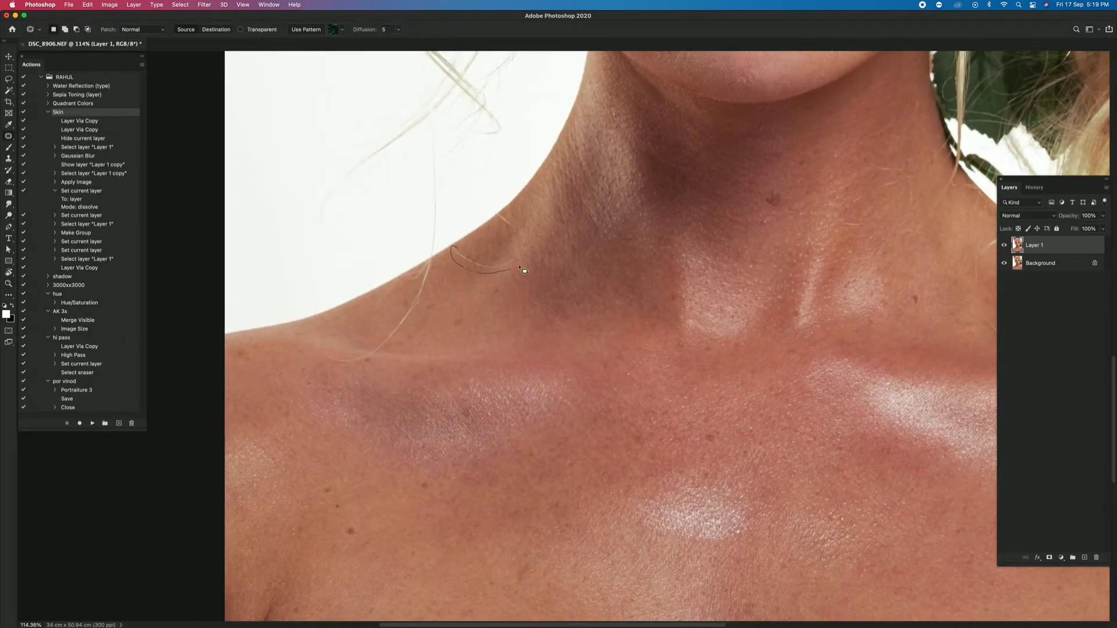
{"action": "left_click_drag", "start_coordinate": [494, 209], "coordinate": [525, 245]}
- Patch the spots and marks on the front of the neck below the chin
{"action": "mouse_move", "coordinate": [888, 179]}
{"action": "left_mouse_down"}
{"action": "mouse_move", "coordinate": [751, 419]}
{"action": "mouse_move", "coordinate": [761, 408]}
{"action": "left_mouse_up"}
{"action": "left_click_drag", "start_coordinate": [753, 410], "coordinate": [714, 372]}
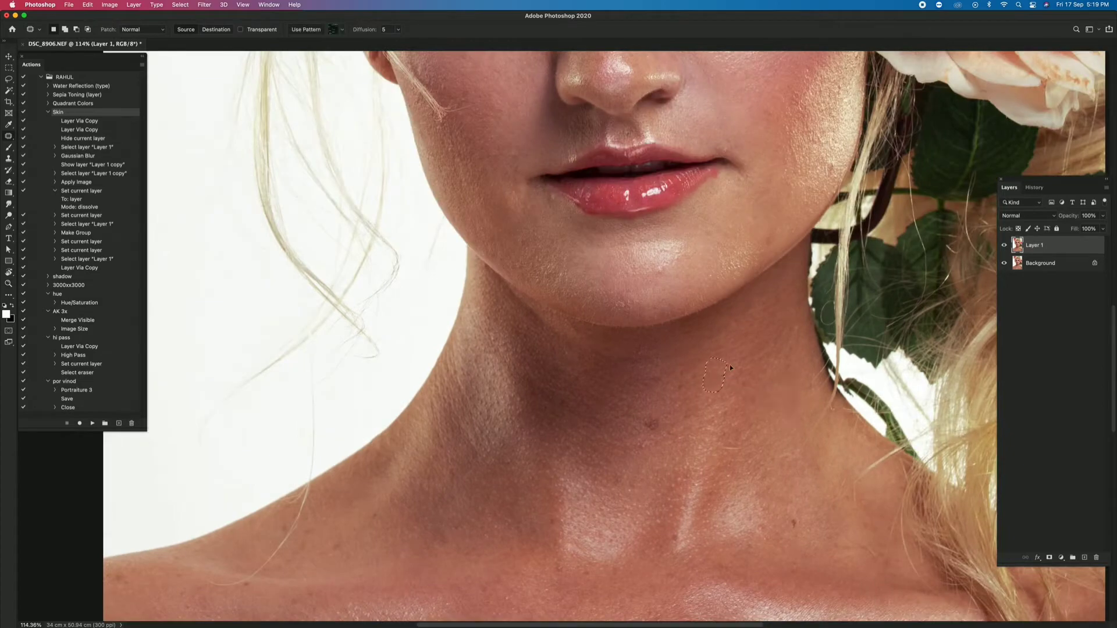
{"action": "left_click_drag", "start_coordinate": [754, 484], "coordinate": [688, 250]}
{"action": "mouse_move", "coordinate": [734, 302]}
{"action": "left_mouse_down"}
{"action": "mouse_move", "coordinate": [721, 283]}
{"action": "mouse_move", "coordinate": [733, 301]}
{"action": "left_mouse_up"}
{"action": "left_click_drag", "start_coordinate": [728, 292], "coordinate": [750, 297]}
{"action": "left_click_drag", "start_coordinate": [592, 187], "coordinate": [576, 208]}
- Patch the moles and spots across the chest and merge the retouched layer into the background
{"action": "left_click_drag", "start_coordinate": [721, 272], "coordinate": [653, 272]}
{"action": "left_click_drag", "start_coordinate": [465, 500], "coordinate": [523, 500]}
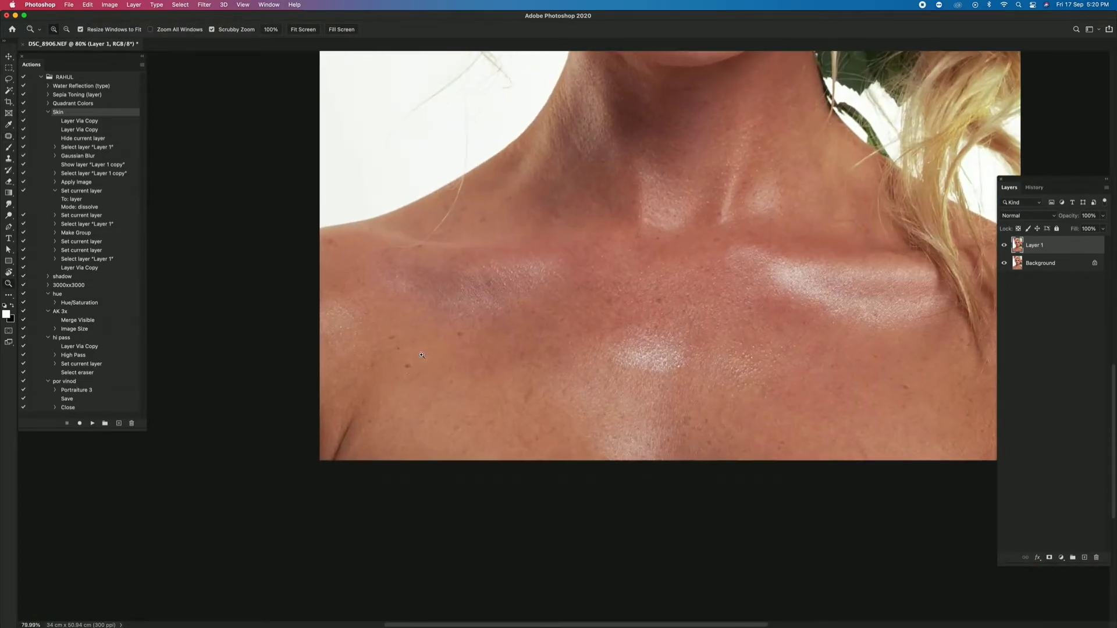
{"action": "left_click_drag", "start_coordinate": [458, 347], "coordinate": [456, 342]}
{"action": "scroll", "coordinate": [456, 379], "scroll_direction": "right", "scroll_amount": 2}
{"action": "scroll", "coordinate": [673, 344], "scroll_direction": "up", "scroll_amount": 5}
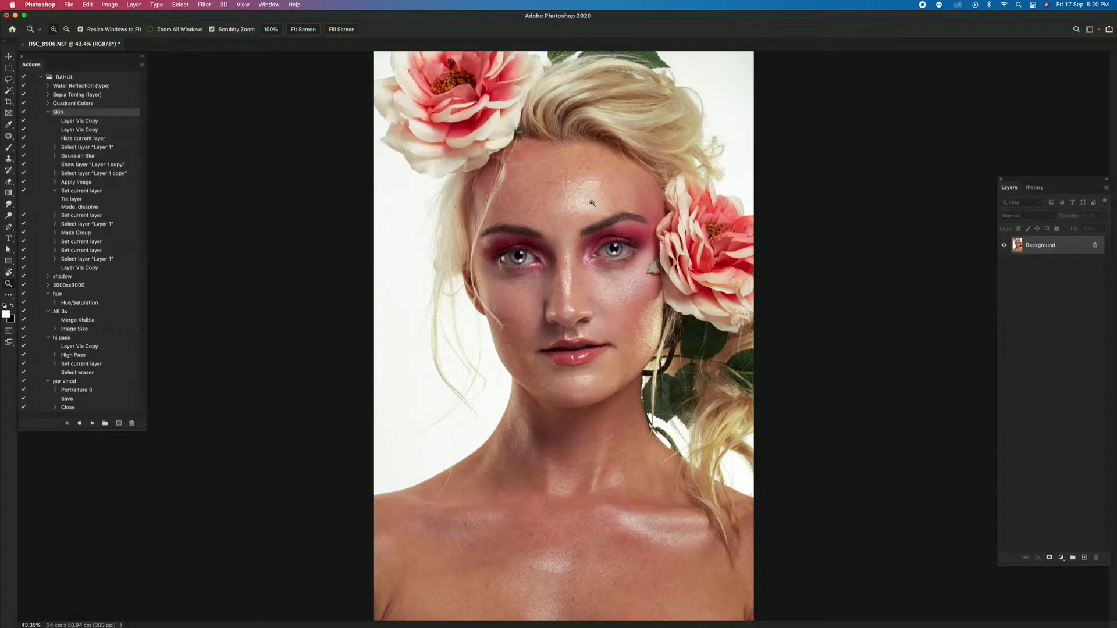
- Run the Skin action on the merged photo to build its blur and texture layer group
{"action": "left_click", "coordinate": [93, 424]}
{"action": "left_click_drag", "start_coordinate": [585, 190], "coordinate": [599, 205]}
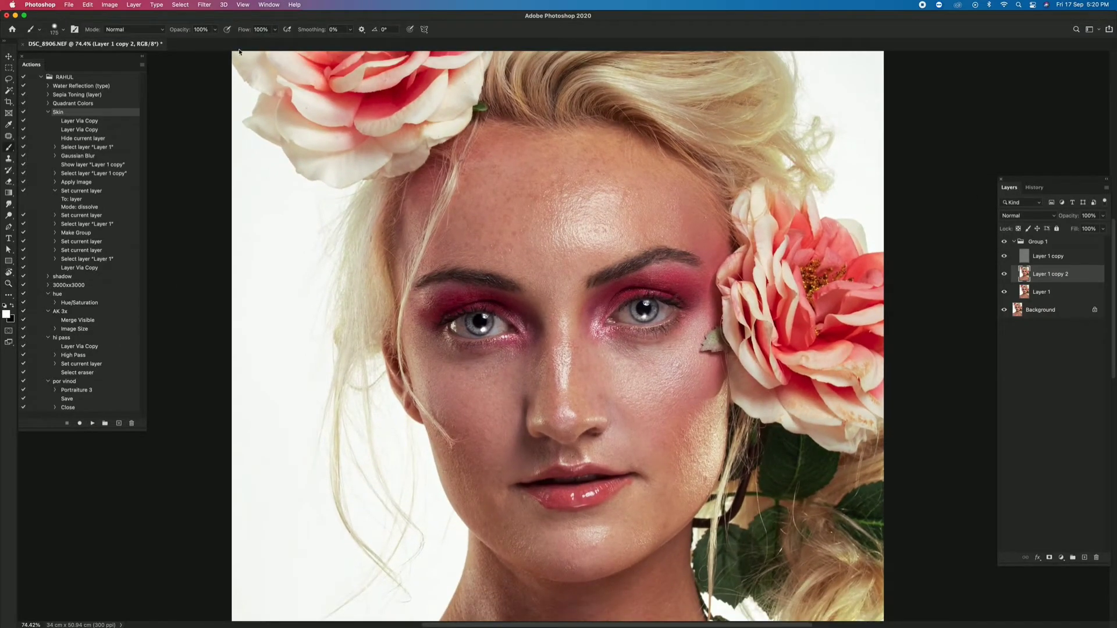
- Smooth the forehead and under-eye skin on Layer 1 copy 2 with the Mixer Brush at 68% wet and 73% flow
{"action": "right_click", "coordinate": [9, 148]}
{"action": "left_click", "coordinate": [49, 172]}
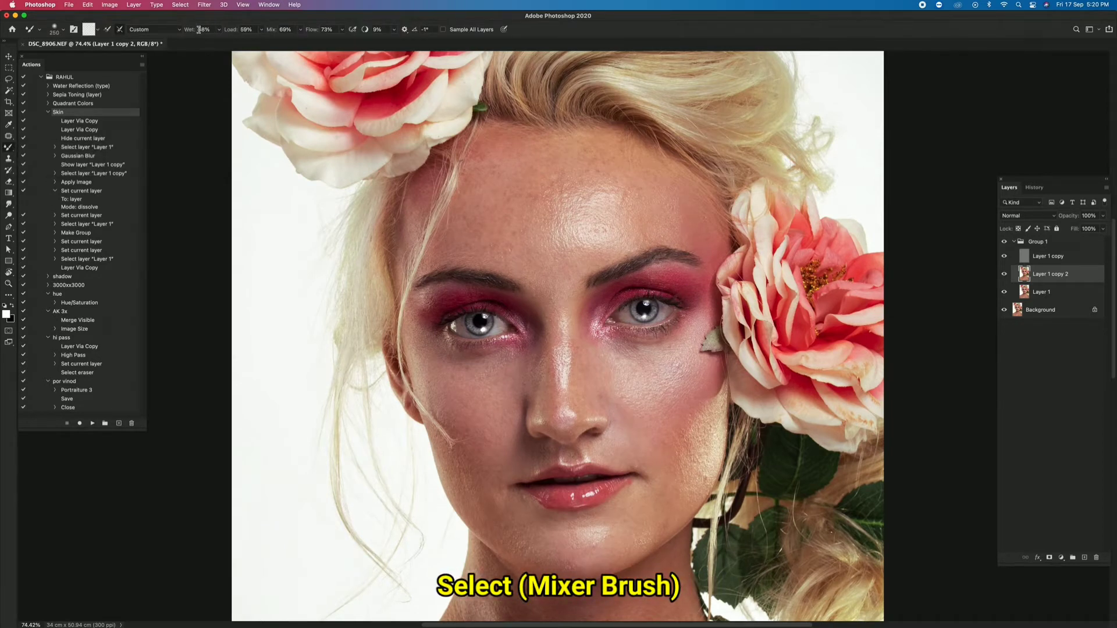
{"action": "key", "text": "bracketright"}
{"action": "key", "text": "bracketright"}
{"action": "key", "text": "bracketright"}
{"action": "key", "text": "bracketright"}
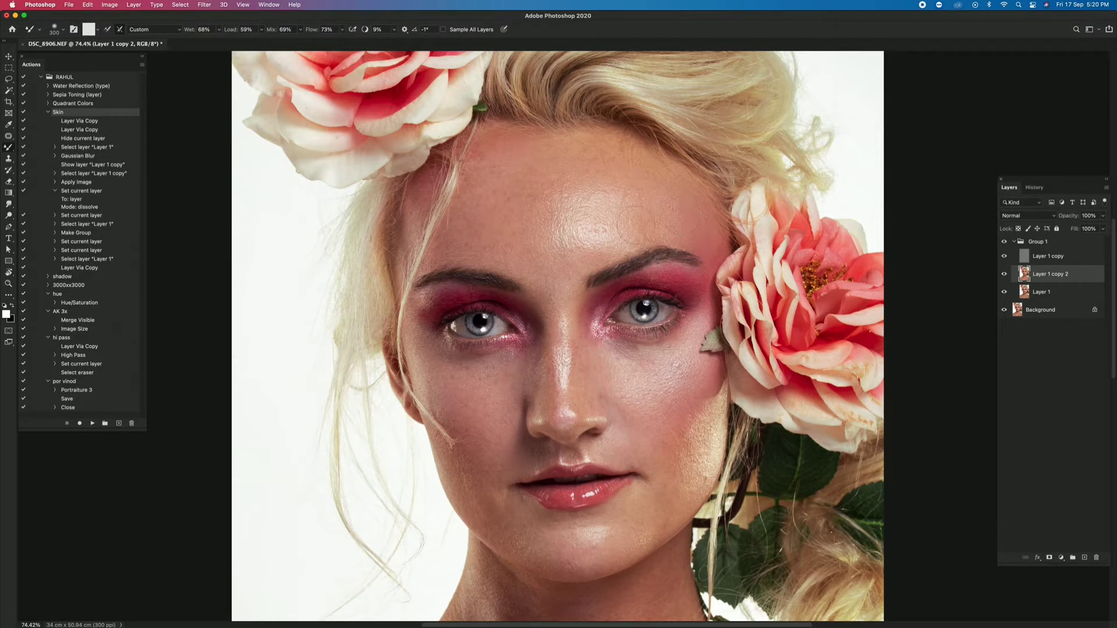
{"action": "key", "text": "bracketright"}
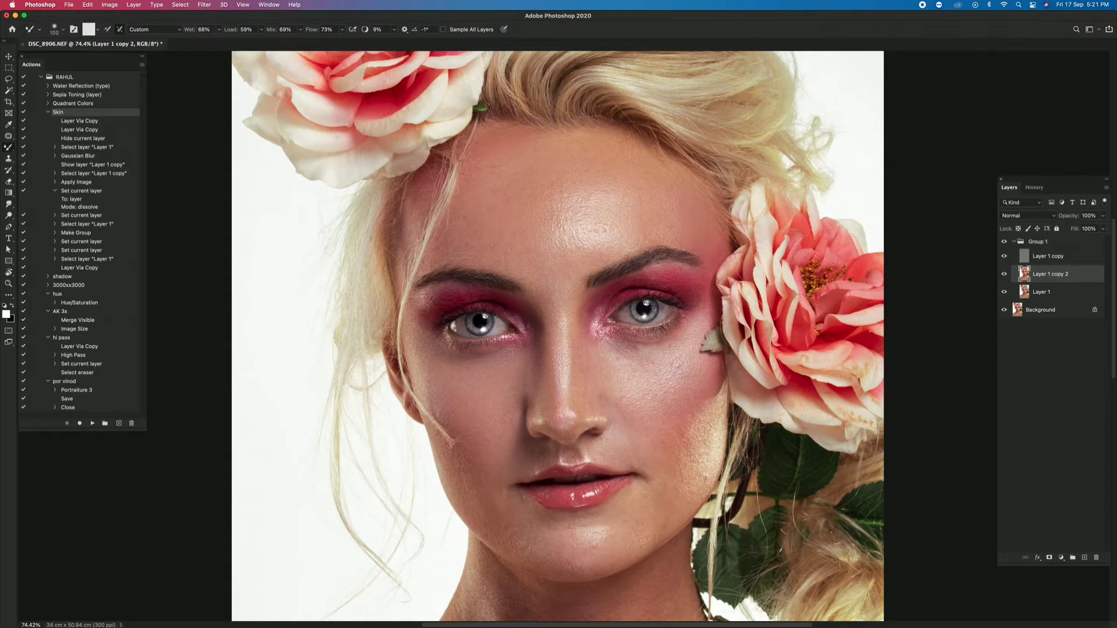
- Smooth the cheeks, nose and chin with the Mixer Brush, adjusting the brush size to each area
{"action": "key", "text": "bracketright"}
{"action": "key", "text": "bracketright"}
{"action": "key", "text": "bracketright"}
{"action": "key", "text": "bracketleft"}
{"action": "key", "text": "bracketleft"}
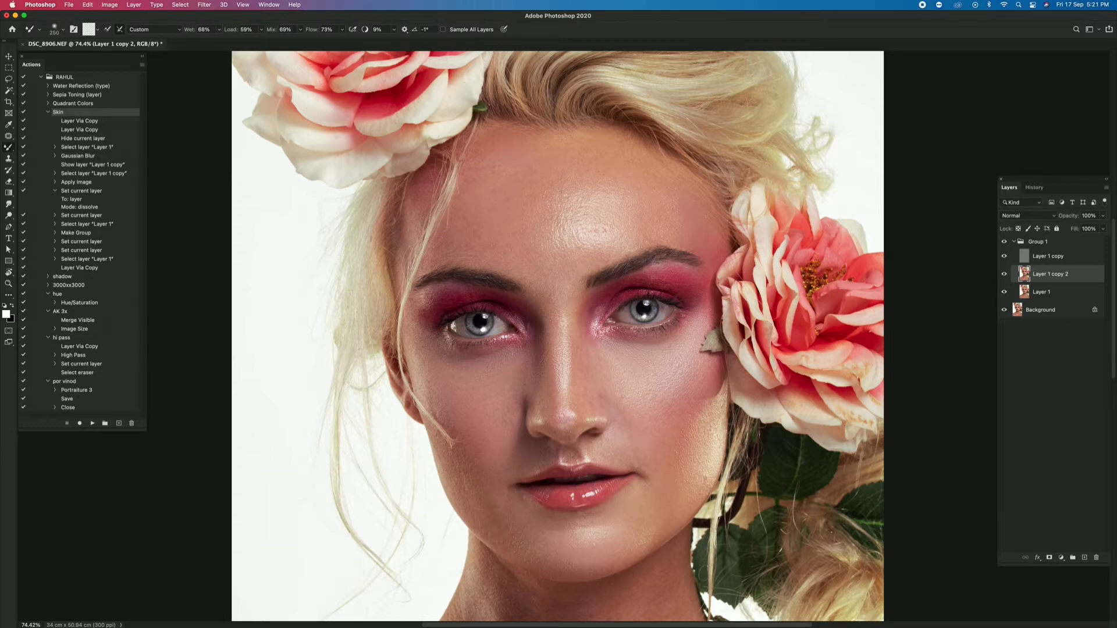
{"action": "scroll", "coordinate": [542, 337], "scroll_direction": "down", "scroll_amount": 5}
{"action": "key", "text": "bracketleft"}
{"action": "key", "text": "bracketleft"}
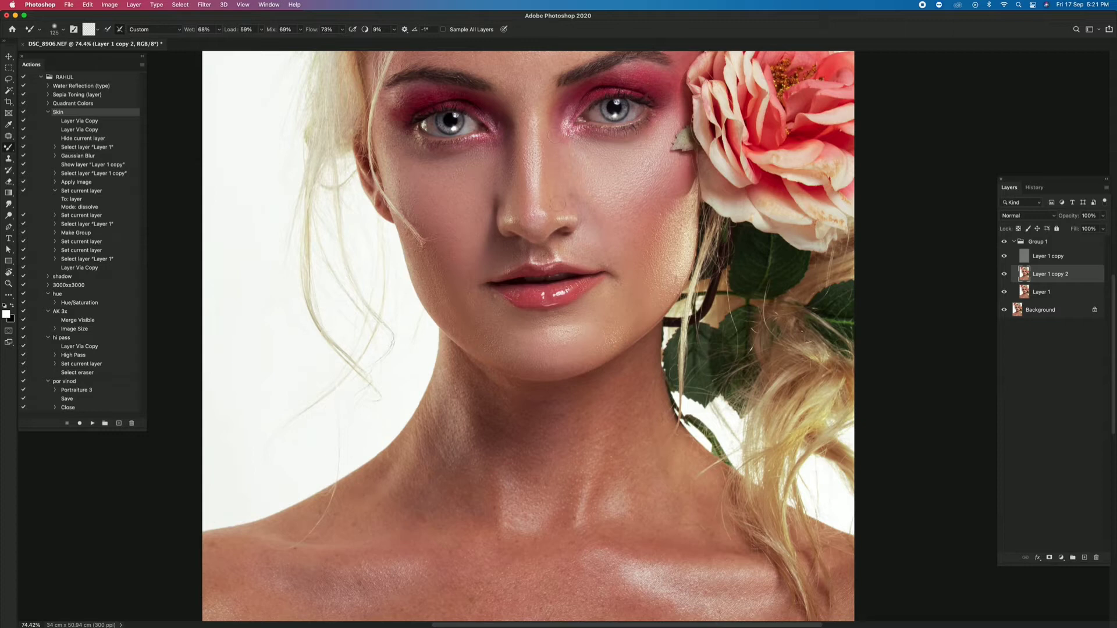
- Blend the skin along the lower face, jawline and upper neck with the Mixer Brush at varying sizes
{"action": "key", "text": "bracketright"}
{"action": "key", "text": "bracketright"}
{"action": "key", "text": "bracketleft"}
{"action": "key", "text": "bracketleft"}
{"action": "key", "text": "bracketleft"}
{"action": "key", "text": "bracketleft"}
{"action": "key", "text": "bracketleft"}
{"action": "key", "text": "bracketleft"}
{"action": "key", "text": "bracketleft"}
{"action": "key", "text": "bracketleft"}
- Smooth the neck, shoulder and collarbone skin with the Mixer Brush, varying the brush size
{"action": "scroll", "coordinate": [581, 320], "scroll_direction": "down", "scroll_amount": 5}
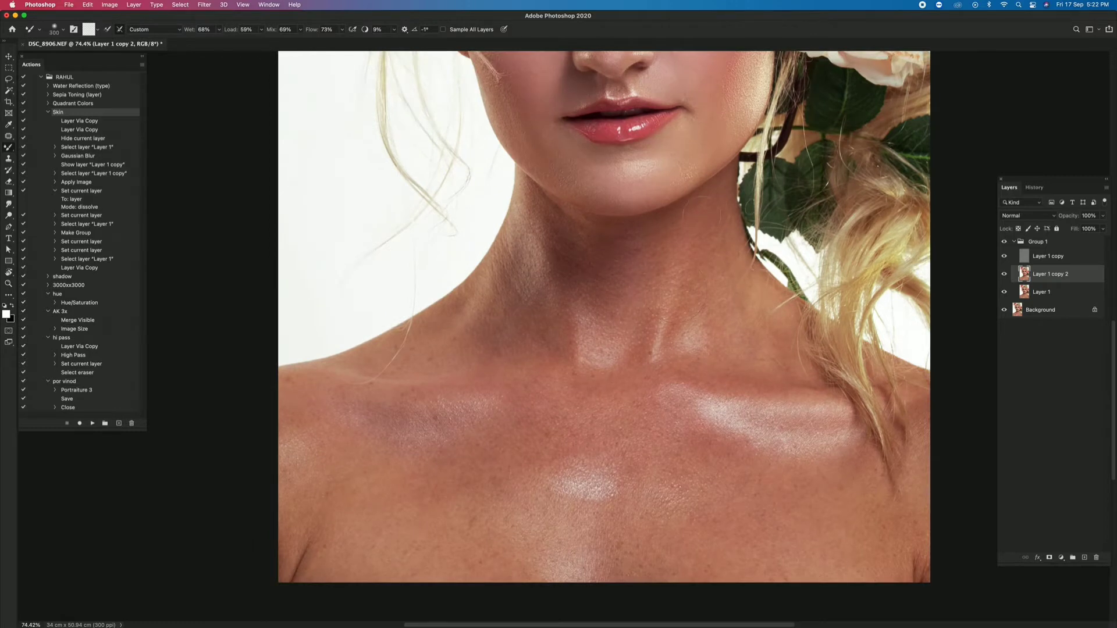
{"action": "key", "text": "bracketleft"}
{"action": "key", "text": "bracketleft"}
{"action": "key", "text": "bracketleft"}
{"action": "key", "text": "bracketleft"}
{"action": "key", "text": "bracketleft"}
{"action": "key", "text": "bracketleft"}
{"action": "key", "text": "bracketleft"}
{"action": "key", "text": "bracketleft"}
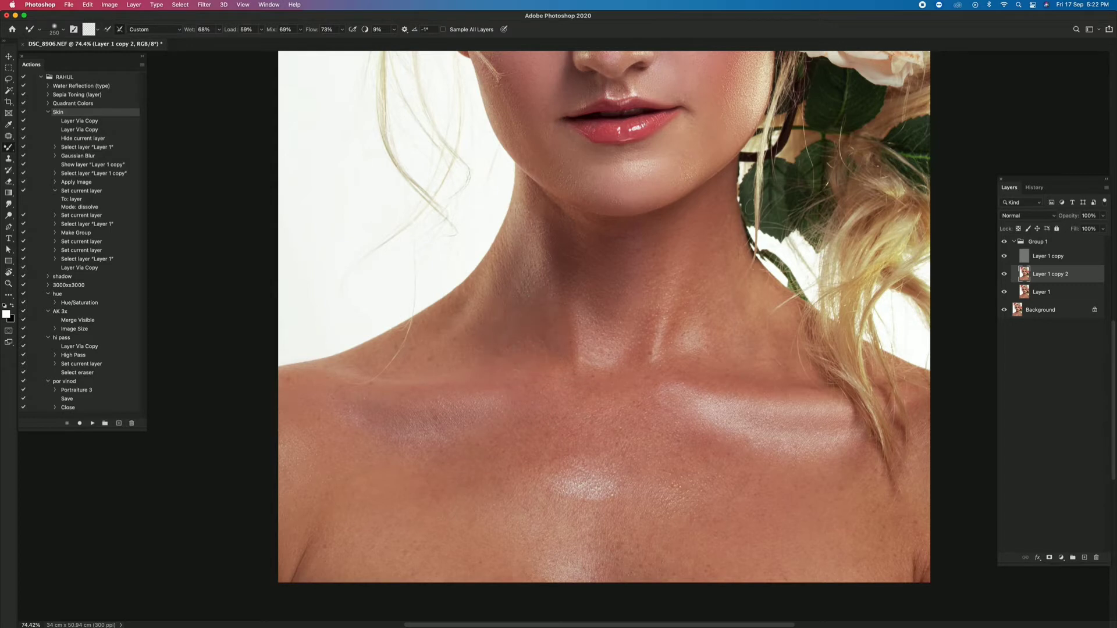
- Smooth the remaining chest skin and its highlights with the Mixer Brush, and fit the whole portrait on screen
{"action": "key", "text": "bracketright"}
{"action": "key", "text": "bracketright"}
{"action": "key", "text": "bracketright"}
{"action": "key", "text": "bracketright"}
{"action": "key", "text": "bracketright"}
{"action": "scroll", "coordinate": [604, 316], "scroll_direction": "down", "scroll_amount": 5}
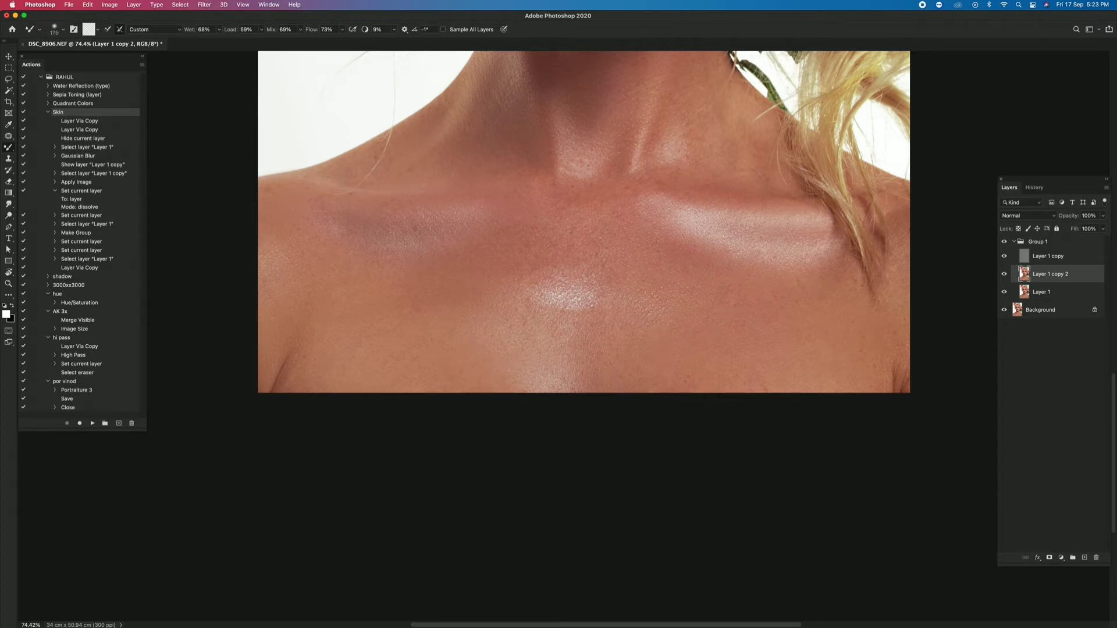
{"action": "scroll", "coordinate": [742, 294], "scroll_direction": "up", "scroll_amount": 5}
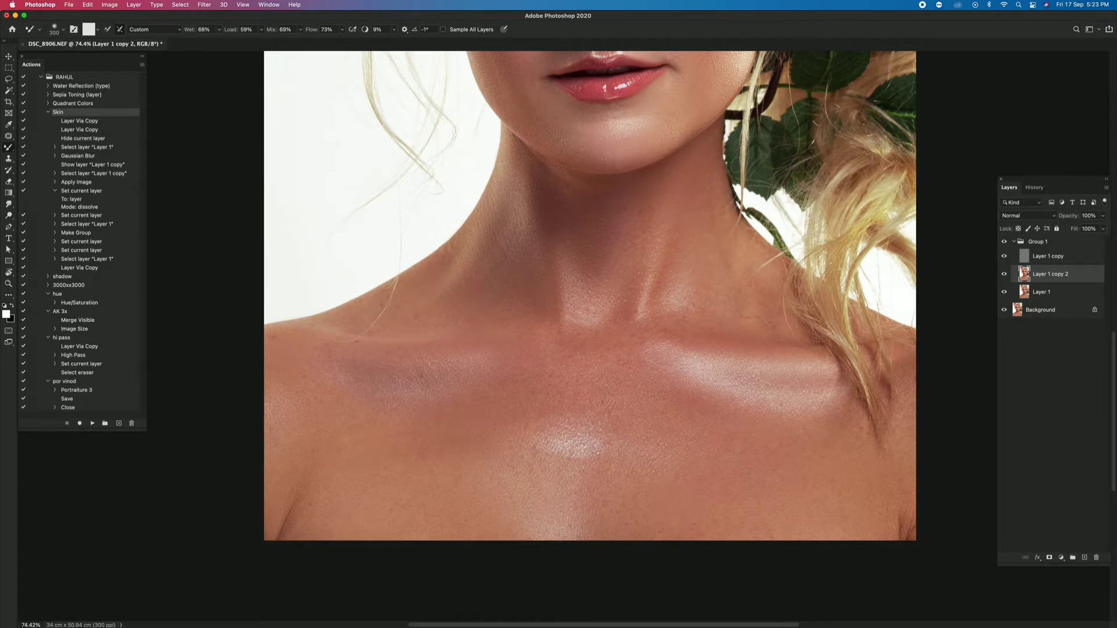
{"action": "key", "text": "z"}
{"action": "right_click", "coordinate": [559, 261]}
{"action": "left_click", "coordinate": [574, 266]}
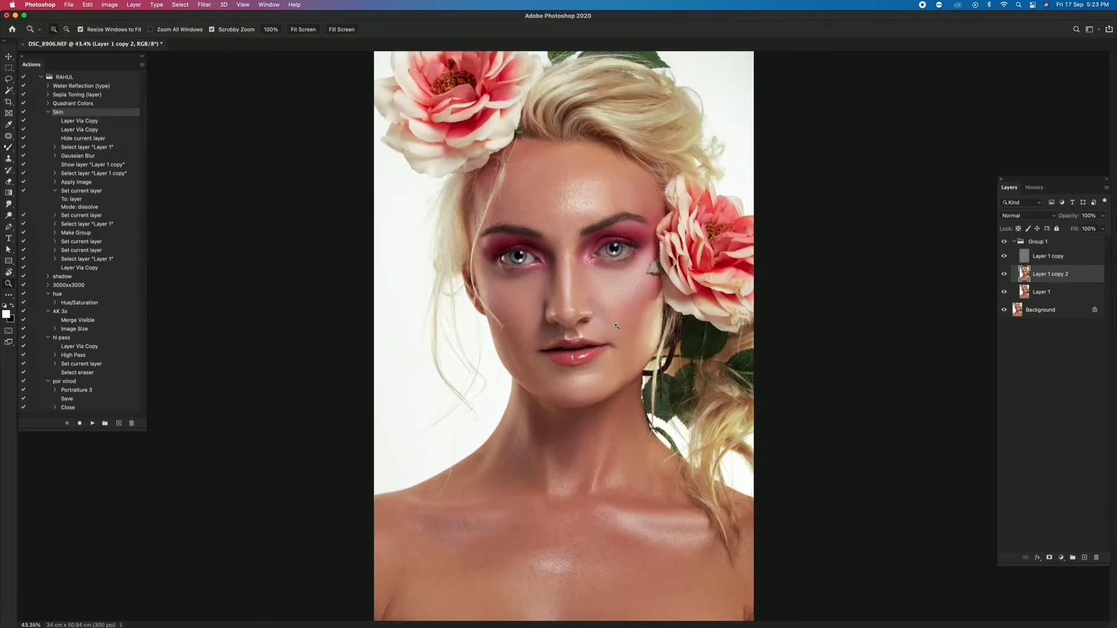
- Compare the portrait with and without Layer 1 copy 2, and smooth the forehead highlight with the Mixer Brush at varying sizes
{"action": "scroll", "coordinate": [575, 266], "scroll_direction": "down", "scroll_amount": 2}
{"action": "left_click", "coordinate": [1005, 274]}
{"action": "left_click", "coordinate": [1005, 274]}
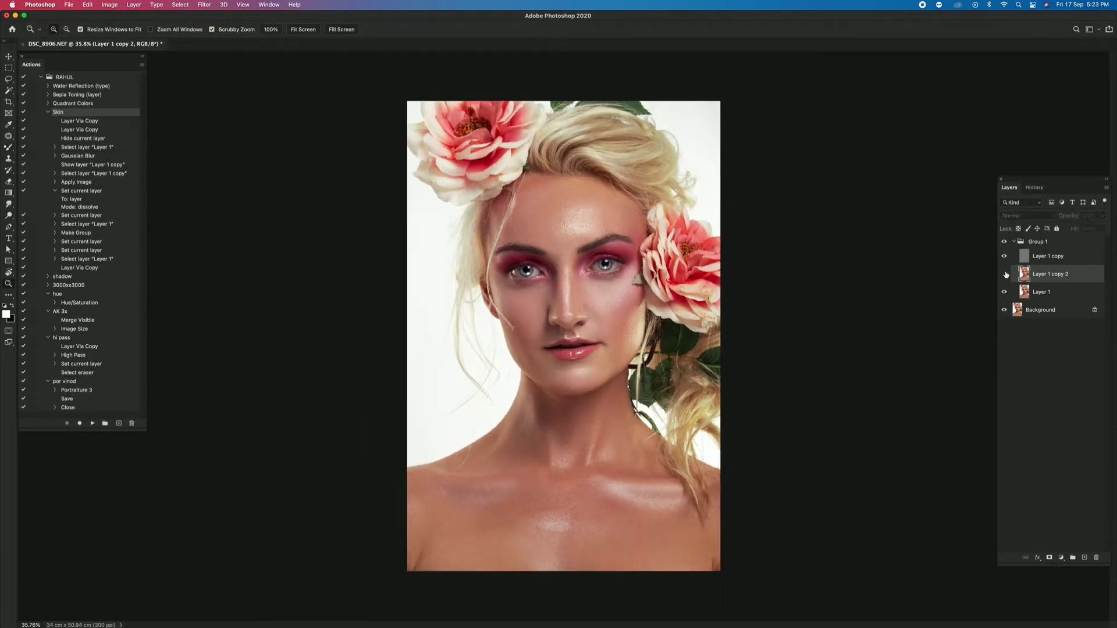
{"action": "left_click", "coordinate": [1004, 274]}
{"action": "left_click", "coordinate": [1005, 274]}
{"action": "key", "text": "super+0"}
{"action": "key", "text": "b"}
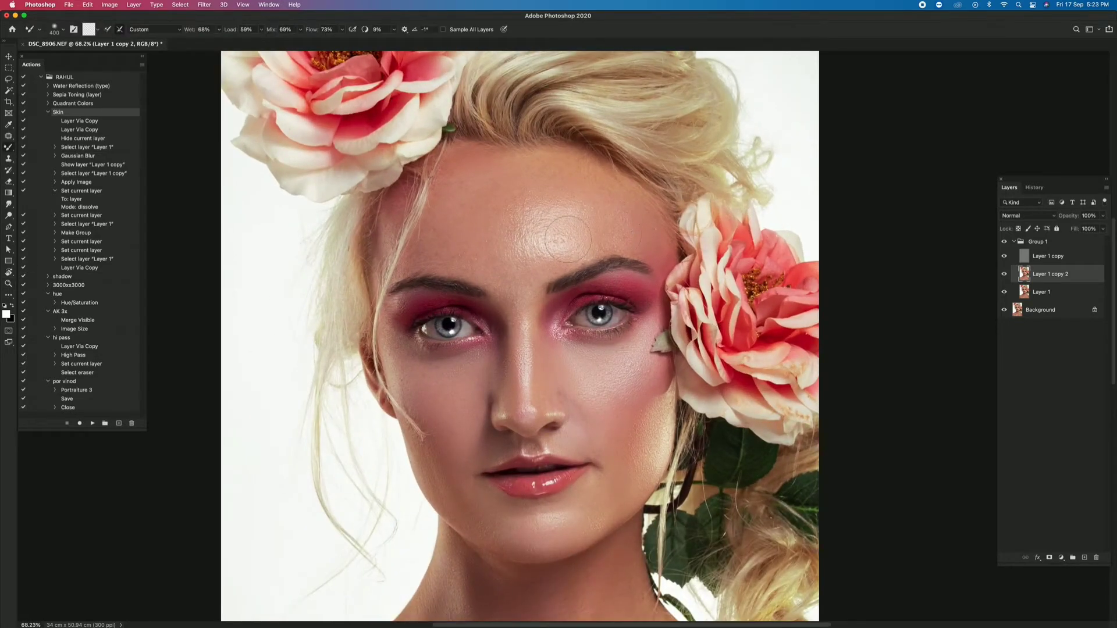
{"action": "key", "text": "bracketright"}
{"action": "key", "text": "bracketright"}
{"action": "key", "text": "bracketright"}
{"action": "key", "text": "bracketright"}
{"action": "key", "text": "bracketleft"}
{"action": "key", "text": "bracketleft"}
{"action": "key", "text": "bracketleft"}
{"action": "key", "text": "bracketleft"}
{"action": "key", "text": "bracketleft"}
{"action": "key", "text": "F2"}
- Check the effect of Layer 1 copy 2 on the whole portrait, and even out the remaining facial skin with the Mixer Brush
{"action": "key", "text": "z"}
{"action": "left_click_drag", "start_coordinate": [669, 267], "coordinate": [587, 251]}
{"action": "right_click", "coordinate": [587, 252]}
{"action": "left_click", "coordinate": [606, 258]}
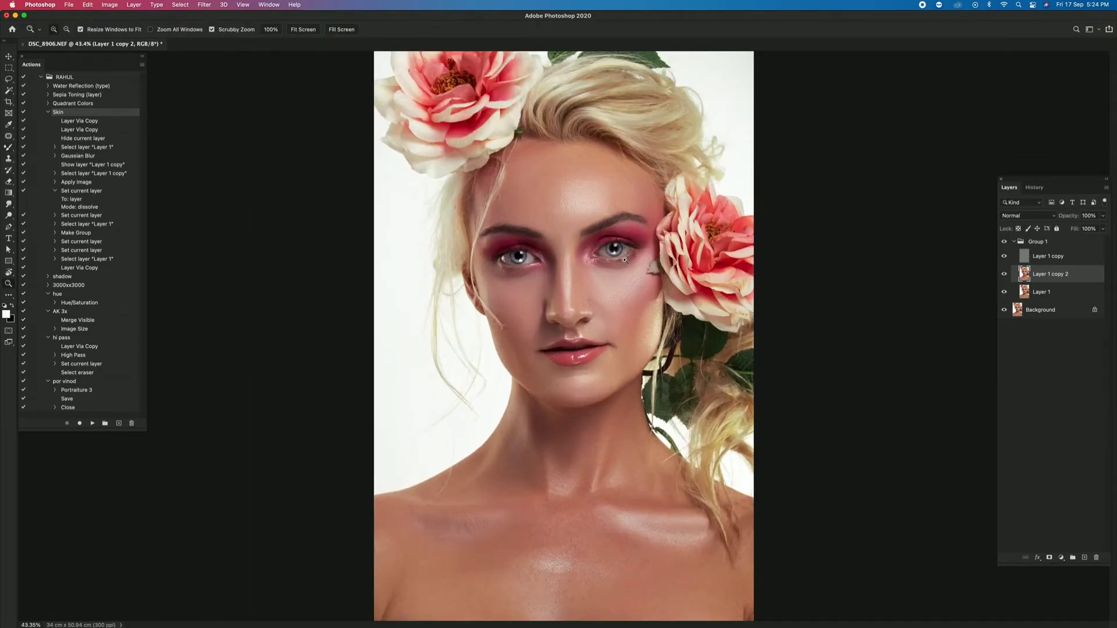
{"action": "left_click_drag", "start_coordinate": [767, 276], "coordinate": [754, 277]}
{"action": "left_click", "coordinate": [1003, 274]}
{"action": "left_click", "coordinate": [1004, 274]}
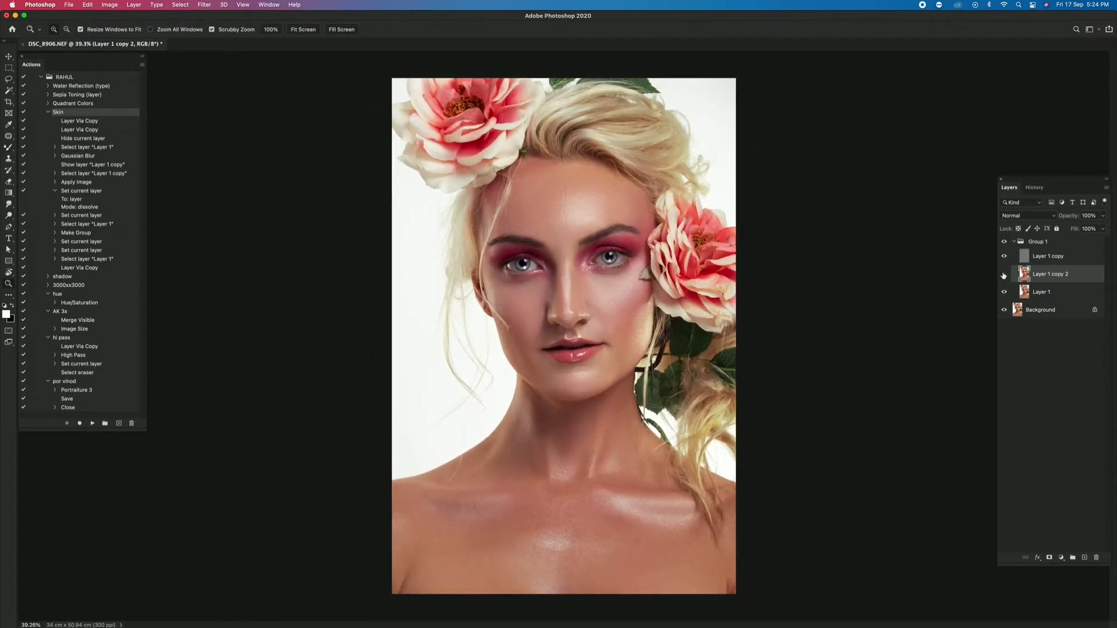
{"action": "left_click", "coordinate": [1003, 274]}
{"action": "left_click", "coordinate": [1003, 274]}
{"action": "left_click_drag", "start_coordinate": [581, 290], "coordinate": [644, 294]}
{"action": "key", "text": "b"}
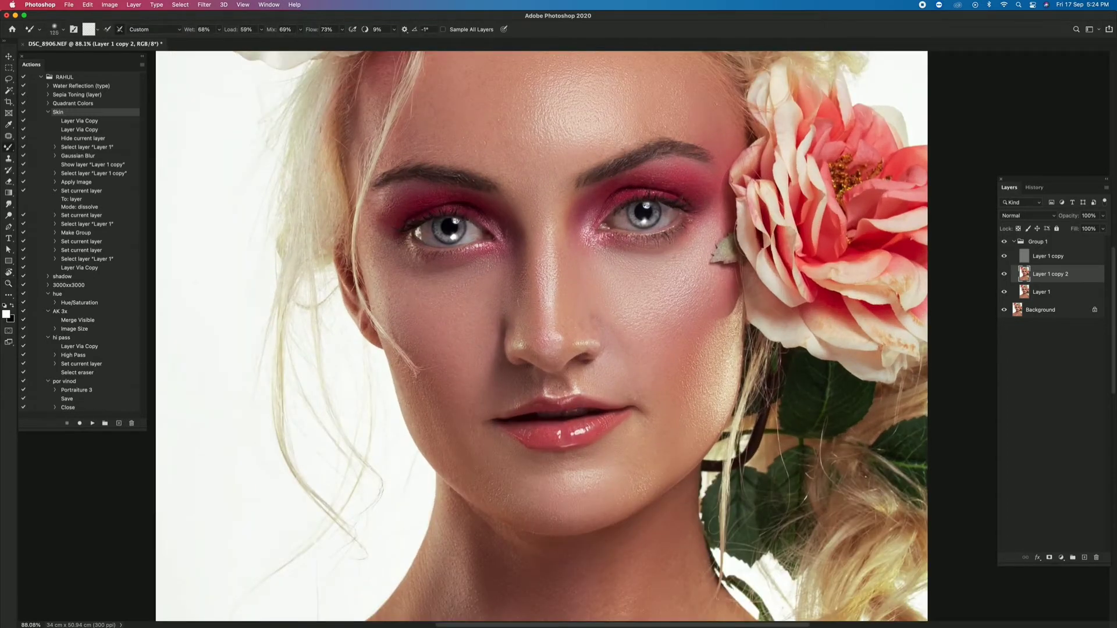
{"action": "key", "text": "bracketright"}
{"action": "key", "text": "bracketleft"}
{"action": "key", "text": "bracketright"}
- Smooth the central chest highlight and the skin around it with the Mixer Brush at 250 px
{"action": "key", "text": "z"}
{"action": "key", "text": "super+0"}
{"action": "left_click_drag", "start_coordinate": [573, 428], "coordinate": [590, 214]}
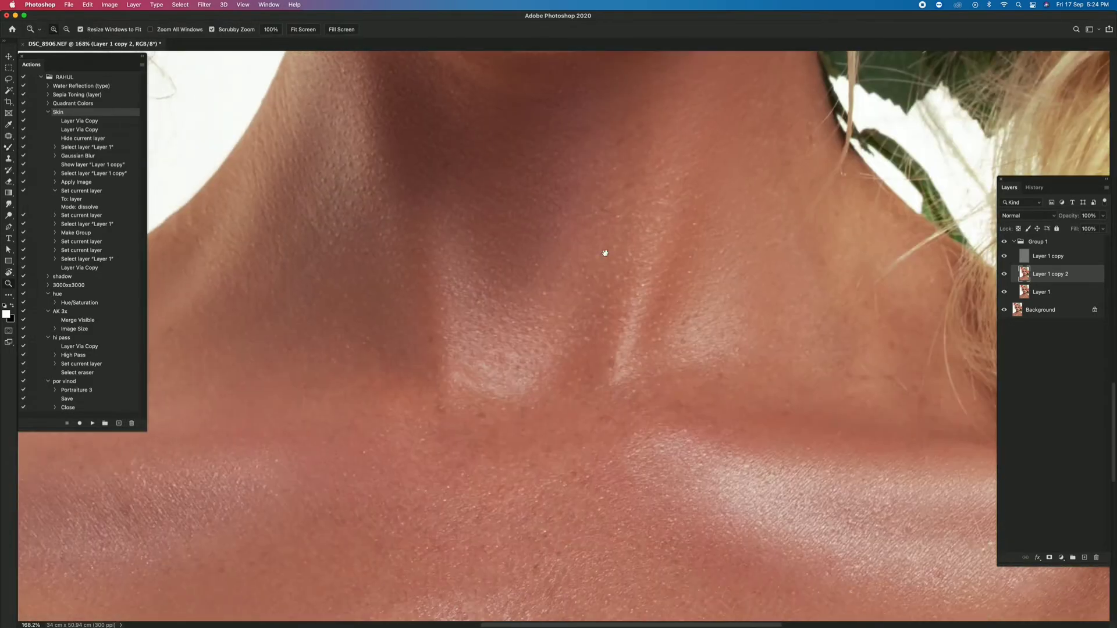
{"action": "left_click_drag", "start_coordinate": [644, 453], "coordinate": [586, 287]}
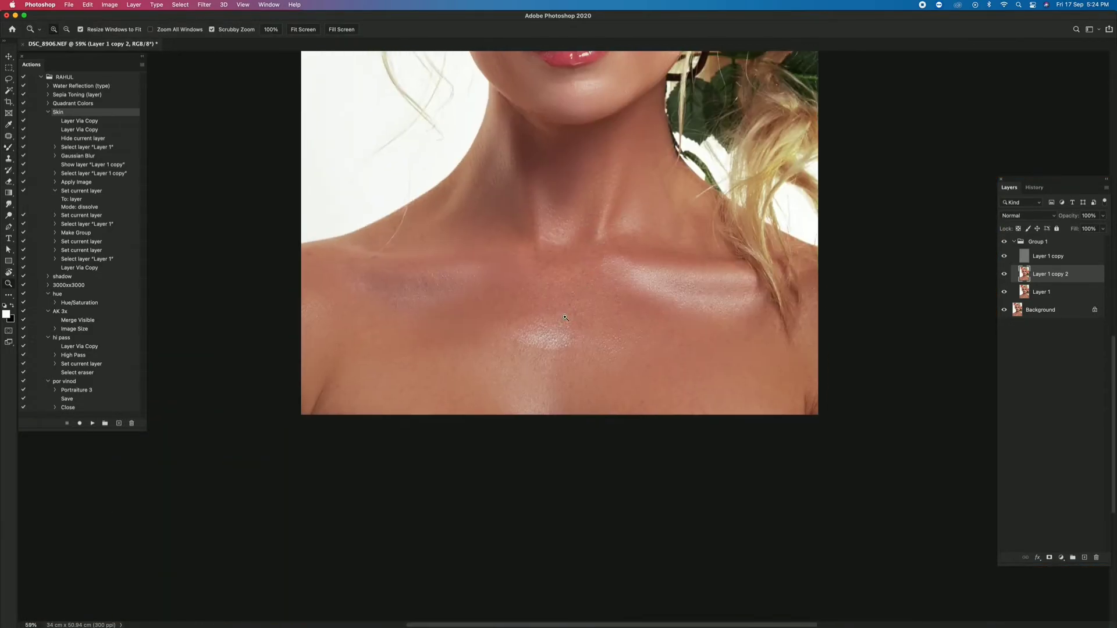
{"action": "key", "text": "b"}
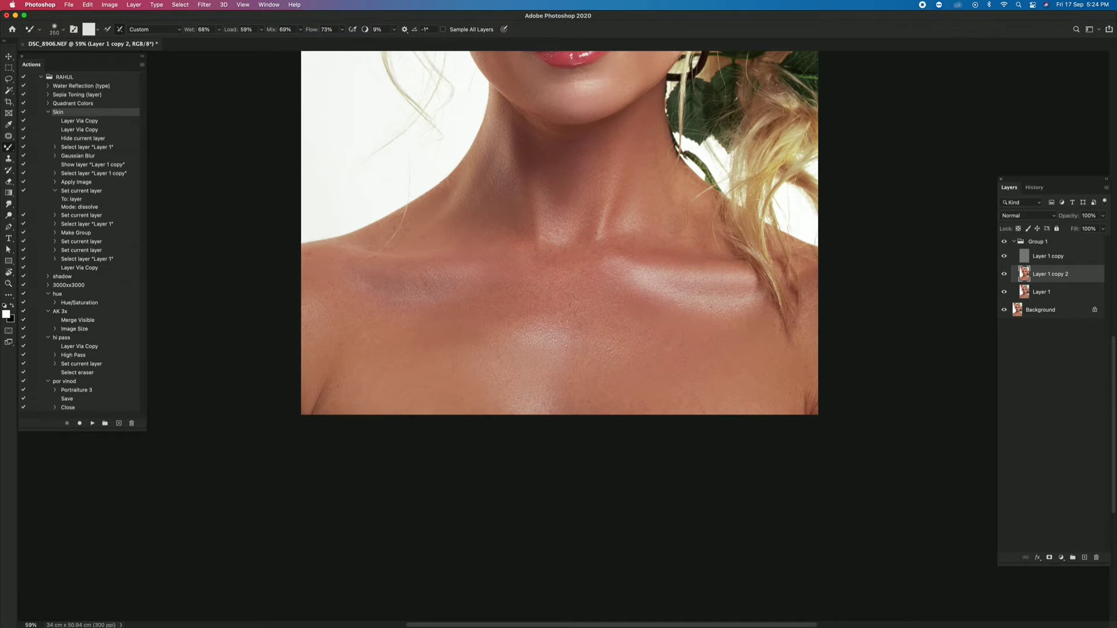
- Examine the smoothing on the full portrait and close up on the face by toggling Layer 1 copy 2
{"action": "key", "text": "z"}
{"action": "right_click", "coordinate": [600, 194]}
{"action": "left_click", "coordinate": [613, 199]}
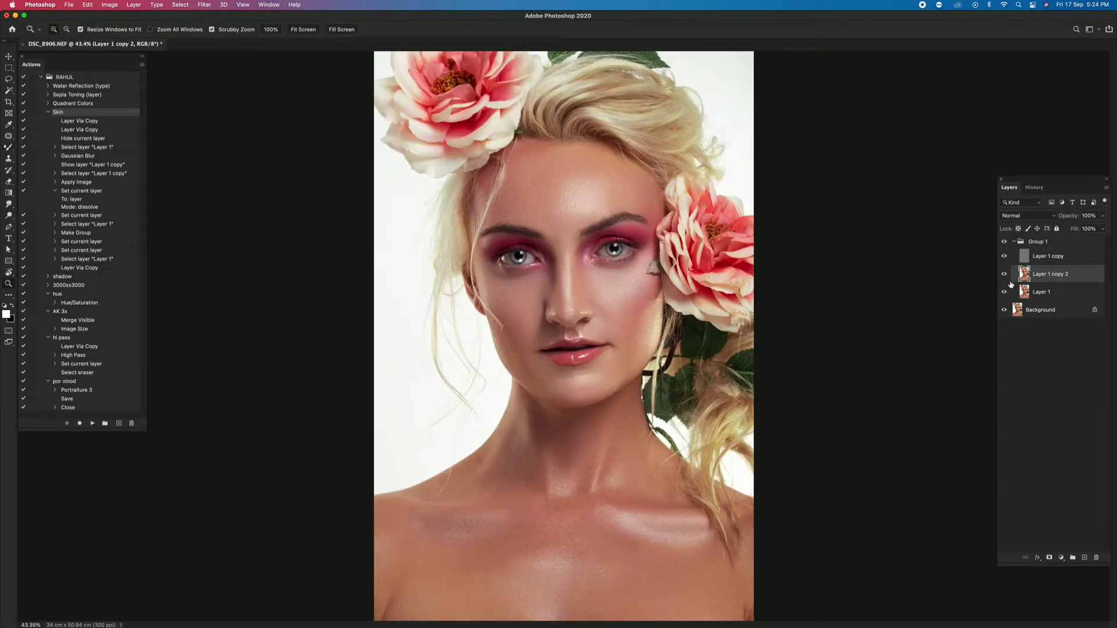
{"action": "left_click", "coordinate": [1004, 275]}
{"action": "right_click", "coordinate": [558, 232]}
{"action": "left_click", "coordinate": [571, 239]}
{"action": "left_click_drag", "start_coordinate": [609, 278], "coordinate": [658, 318]}
{"action": "left_click_drag", "start_coordinate": [668, 239], "coordinate": [671, 240]}
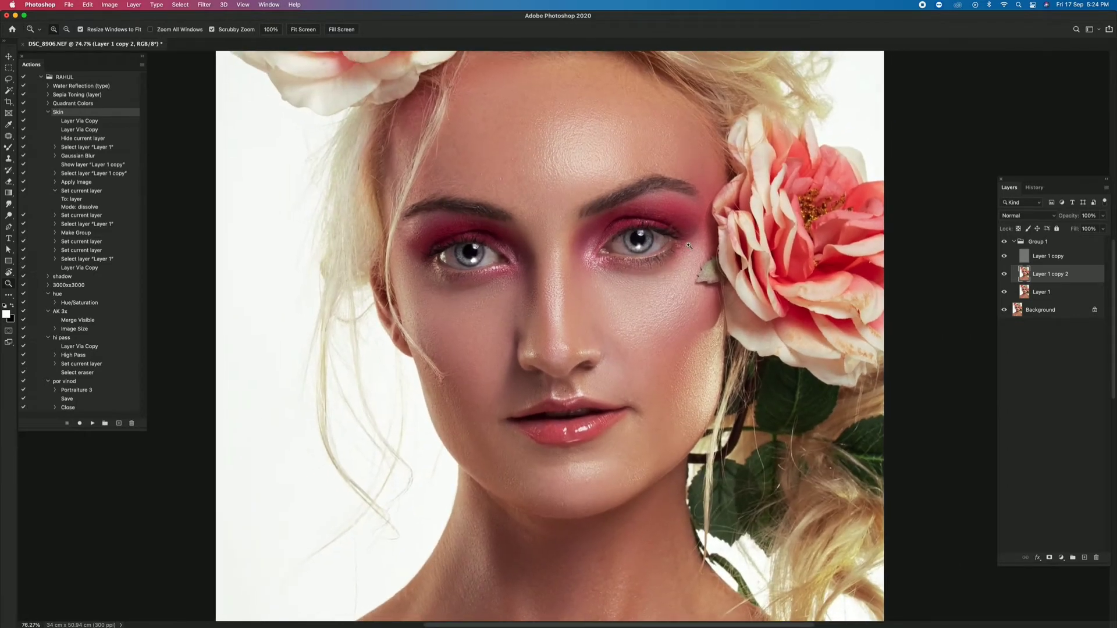
- Duplicate the Linear Light texture layer, Layer 1 copy, and set the duplicate's opacity to 25%
{"action": "left_click", "coordinate": [1027, 261]}
{"action": "key", "text": "super+j"}
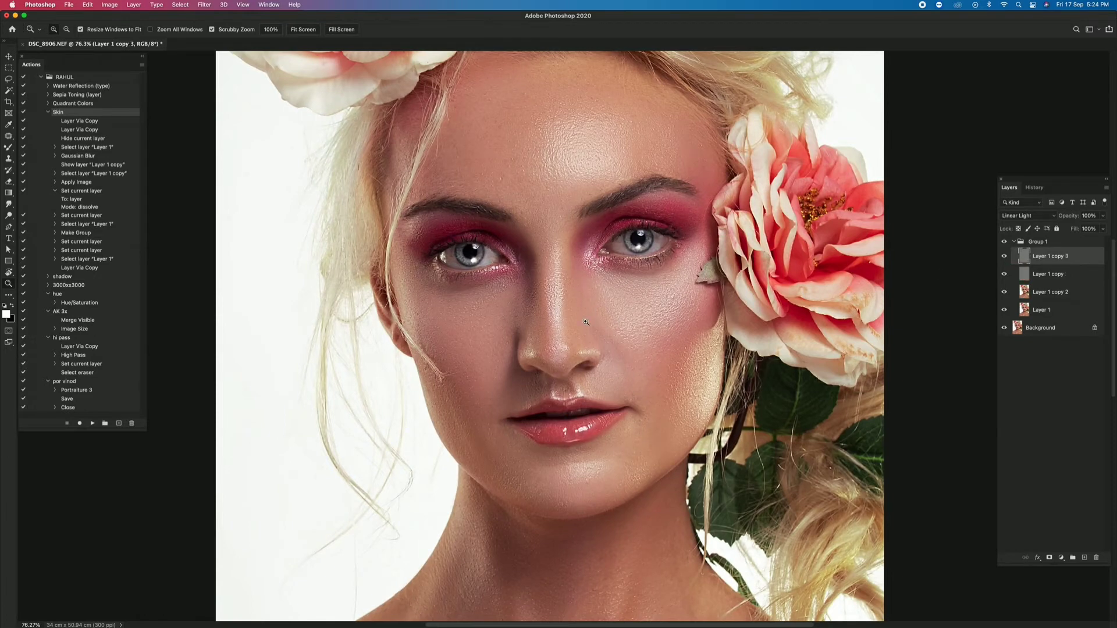
{"action": "key", "text": "super+0"}
{"action": "key", "text": "6"}
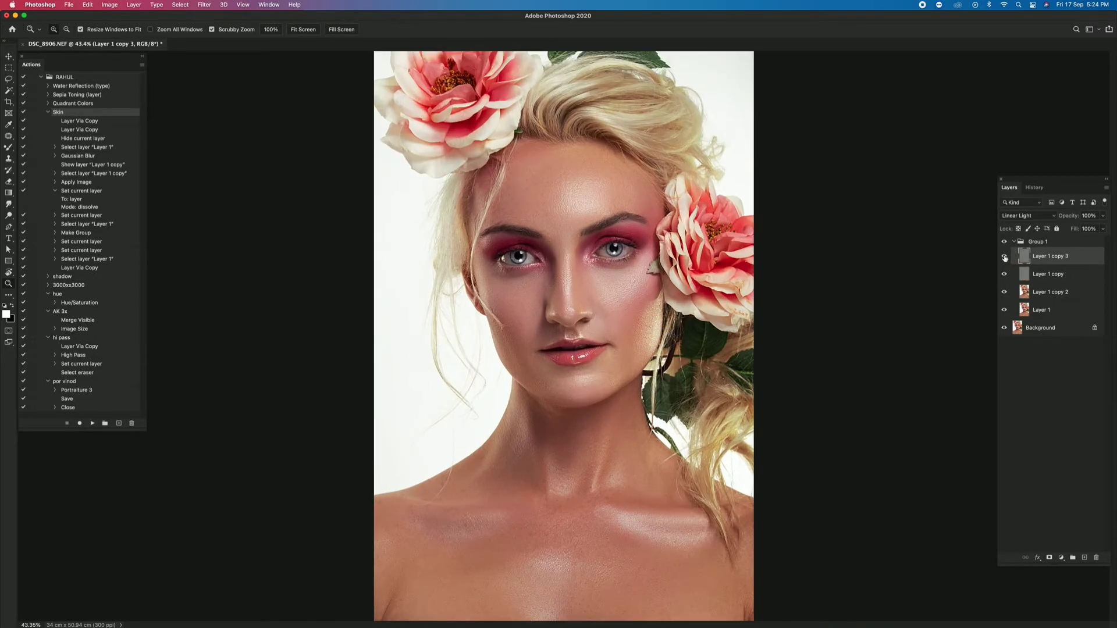
{"action": "left_click_drag", "start_coordinate": [620, 316], "coordinate": [631, 288]}
{"action": "left_click_drag", "start_coordinate": [1068, 218], "coordinate": [1060, 219]}
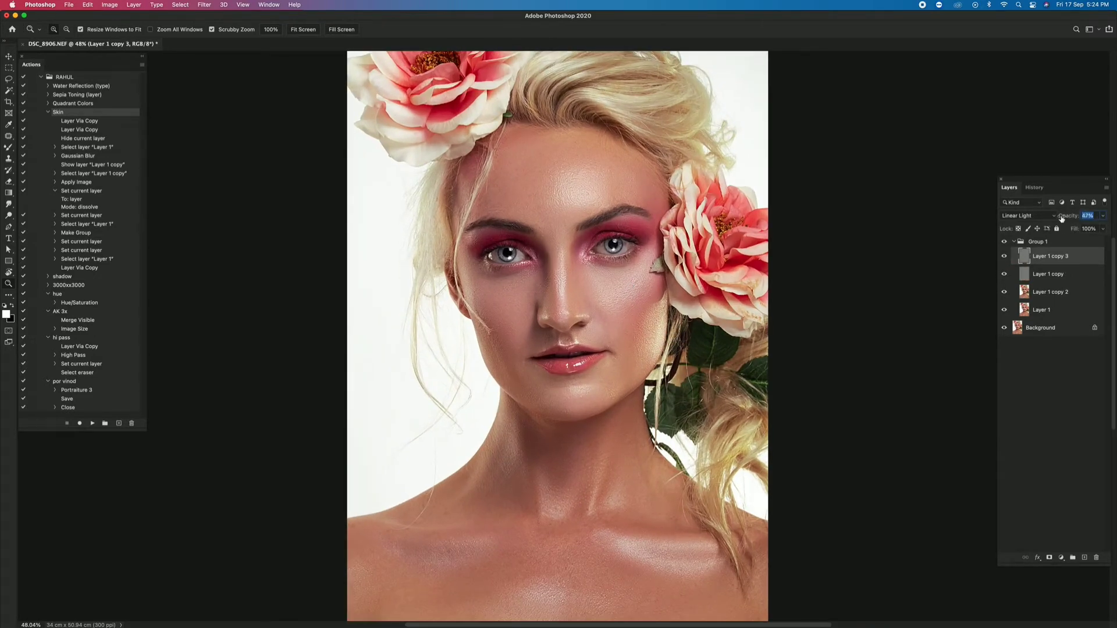
{"action": "left_click_drag", "start_coordinate": [613, 259], "coordinate": [643, 291]}
{"action": "left_click", "coordinate": [1003, 257]}
{"action": "left_click", "coordinate": [1003, 257]}
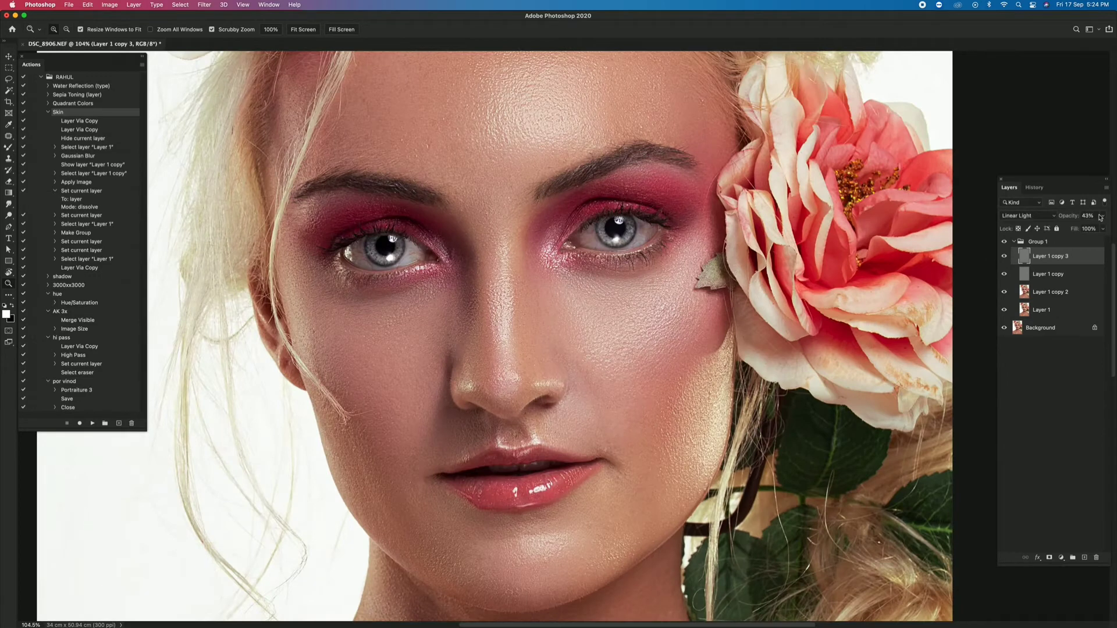
{"action": "left_click", "coordinate": [1085, 216]}
{"action": "type", "text": "25"}
- Compare the skin texture on the full portrait with and without the duplicated texture layer
{"action": "left_click_drag", "start_coordinate": [638, 360], "coordinate": [615, 364]}
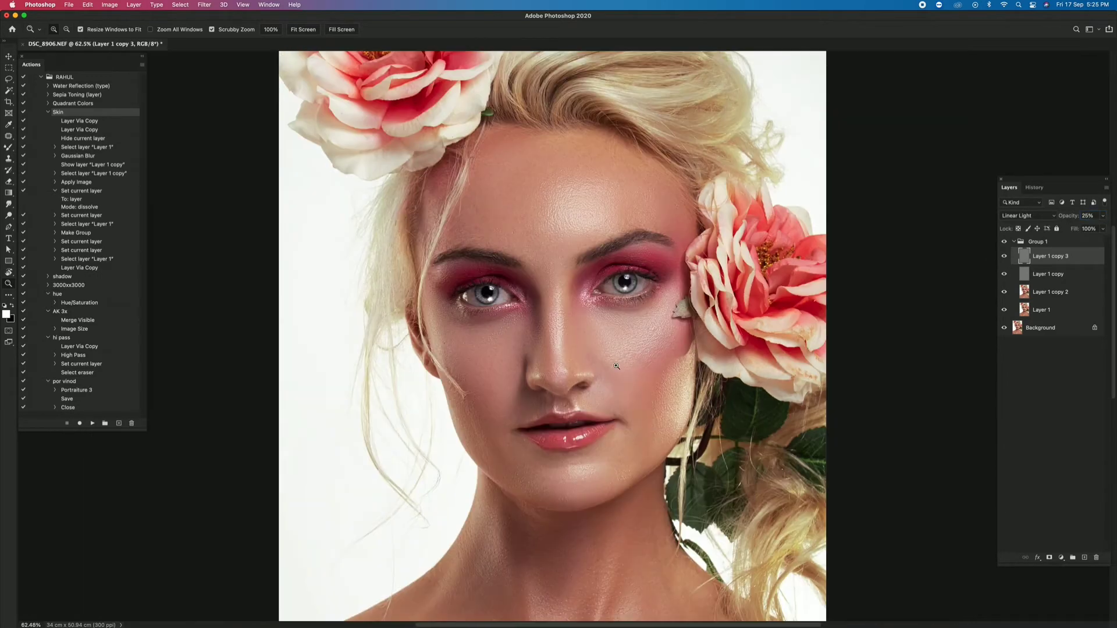
{"action": "right_click", "coordinate": [614, 363]}
{"action": "right_click", "coordinate": [686, 293]}
{"action": "left_click", "coordinate": [700, 299]}
{"action": "left_click", "coordinate": [1006, 256]}
{"action": "left_click", "coordinate": [1005, 257]}
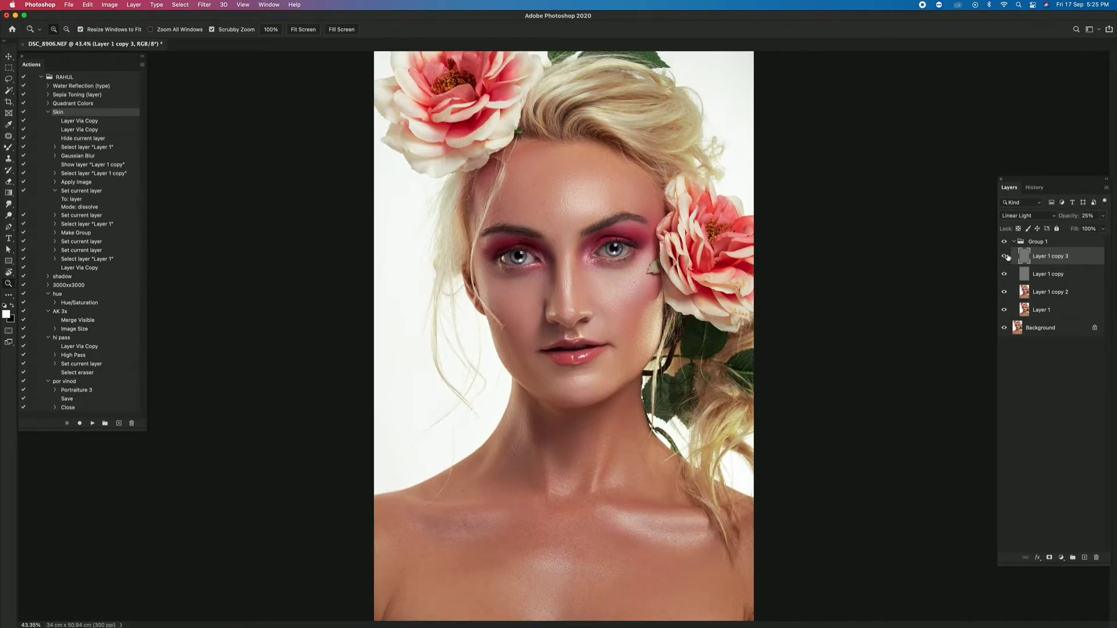
{"action": "right_click", "coordinate": [662, 340]}
{"action": "left_click", "coordinate": [676, 347]}
- Soften the extra texture on Layer 1 copy 3 with the Eraser at 53% opacity and 48% flow, varying the brush size
{"action": "left_click_drag", "start_coordinate": [556, 272], "coordinate": [596, 319]}
{"action": "key", "text": "e"}
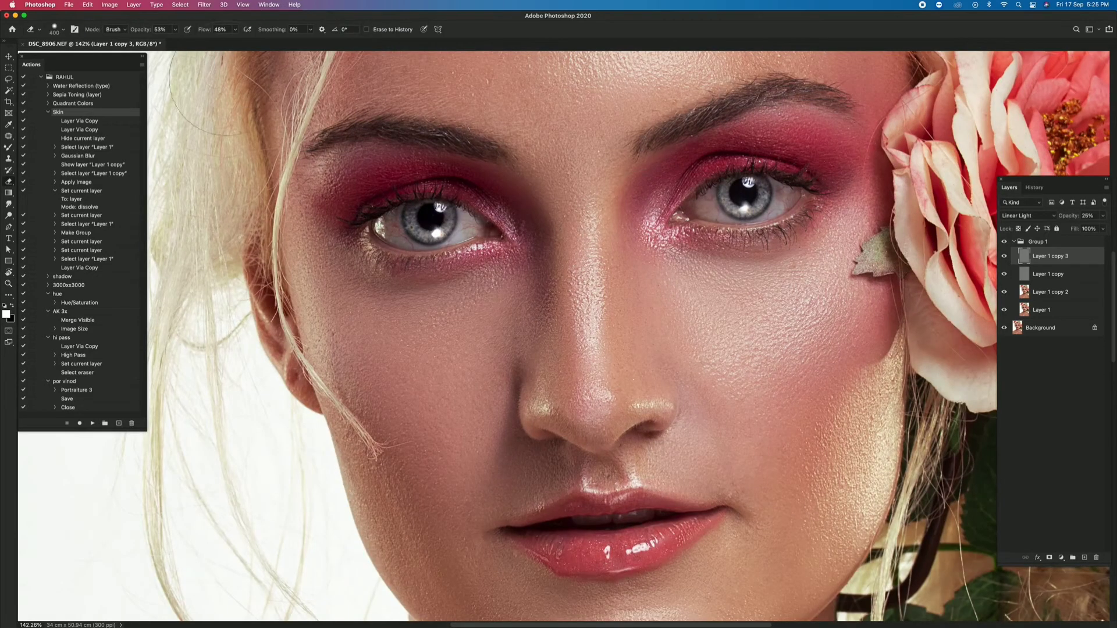
{"action": "key", "text": "bracketright"}
{"action": "key", "text": "bracketright"}
{"action": "scroll", "coordinate": [499, 464], "scroll_direction": "down", "scroll_amount": 10}
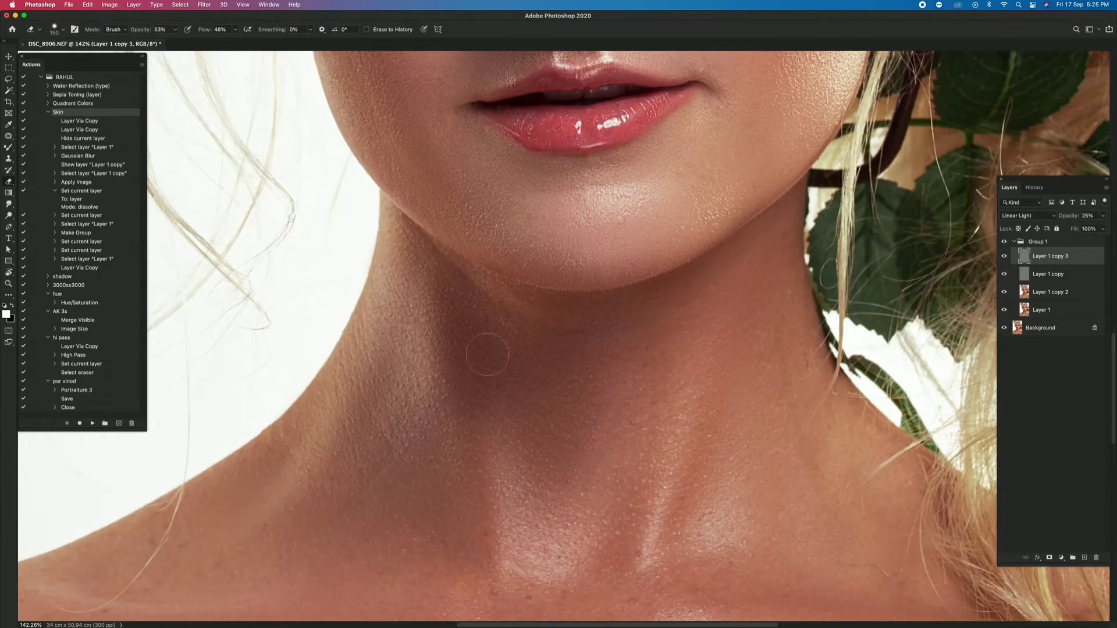
{"action": "key", "text": "z"}
{"action": "key", "text": "super+0"}
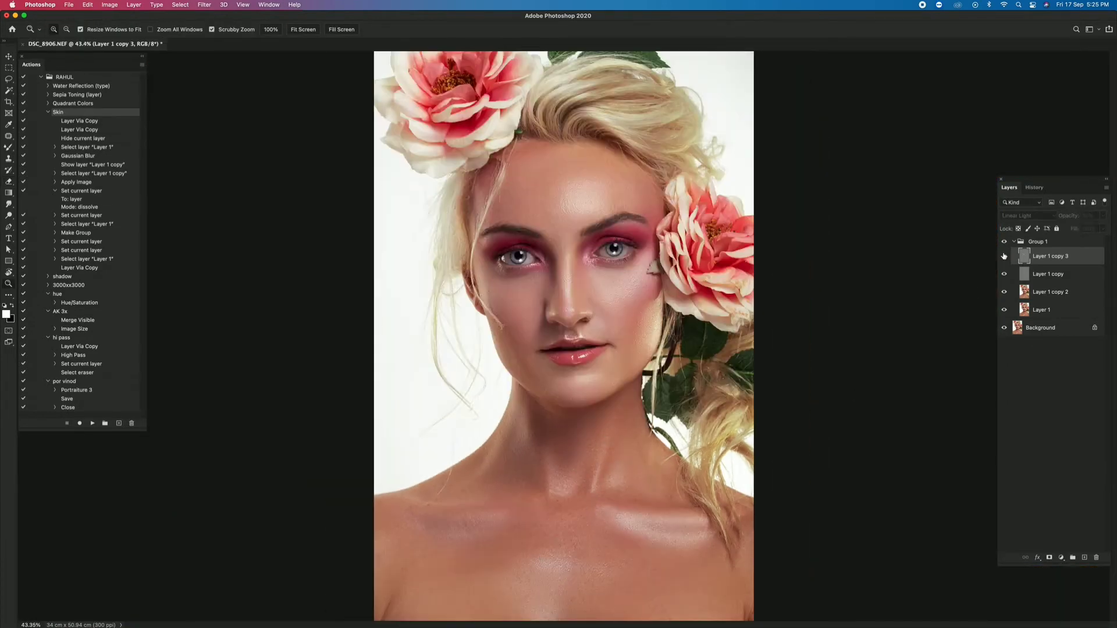
{"action": "key", "text": "super+minus"}
{"action": "key", "text": "e"}
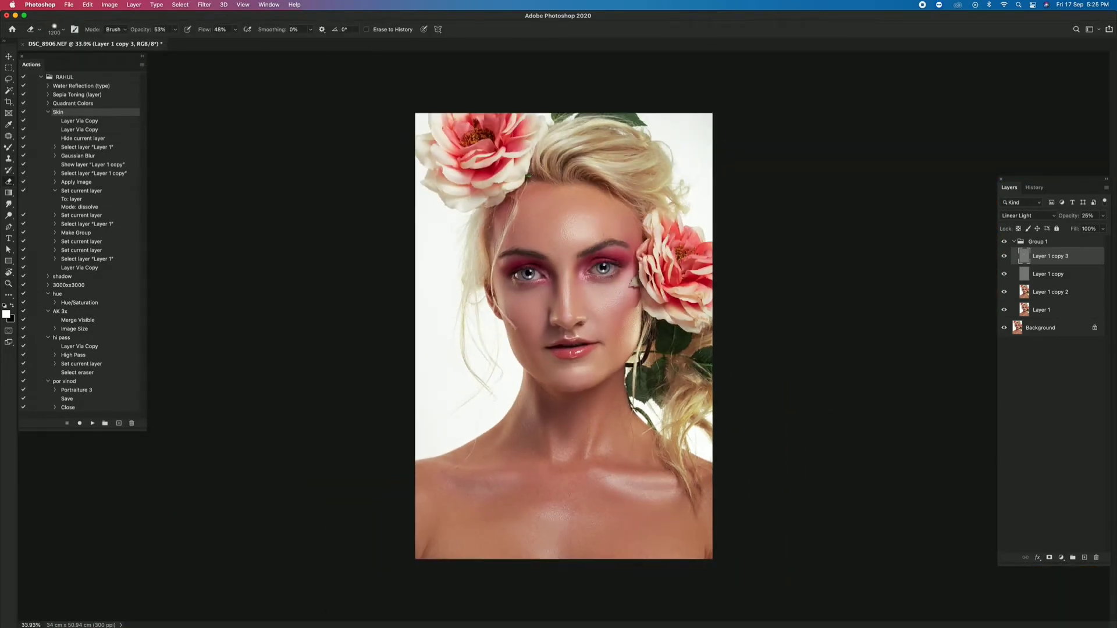
{"action": "key", "text": "z"}
{"action": "key", "text": "super+0"}
- Clean up the skin around the mouth and chin on Layer 1 copy 2 with the Clone Stamp
{"action": "left_click", "coordinate": [1021, 295]}
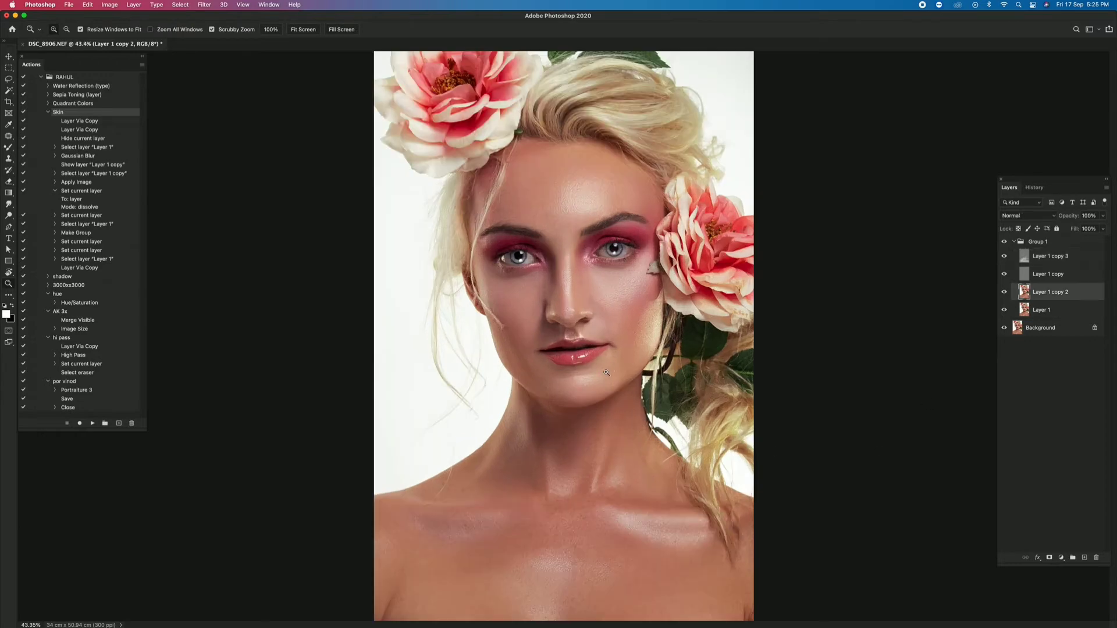
{"action": "mouse_move", "coordinate": [557, 338]}
{"action": "left_mouse_down"}
{"action": "mouse_move", "coordinate": [596, 404]}
{"action": "mouse_move", "coordinate": [608, 404]}
{"action": "left_mouse_up"}
{"action": "key", "text": "s"}
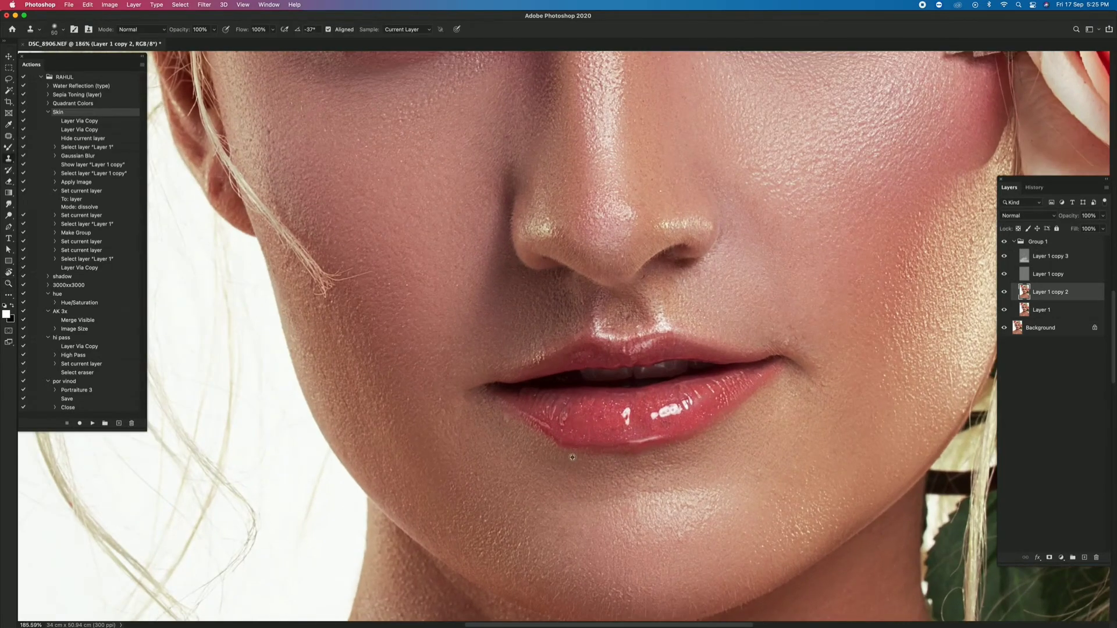
{"action": "key", "text": "z"}
{"action": "key", "text": "super+0"}
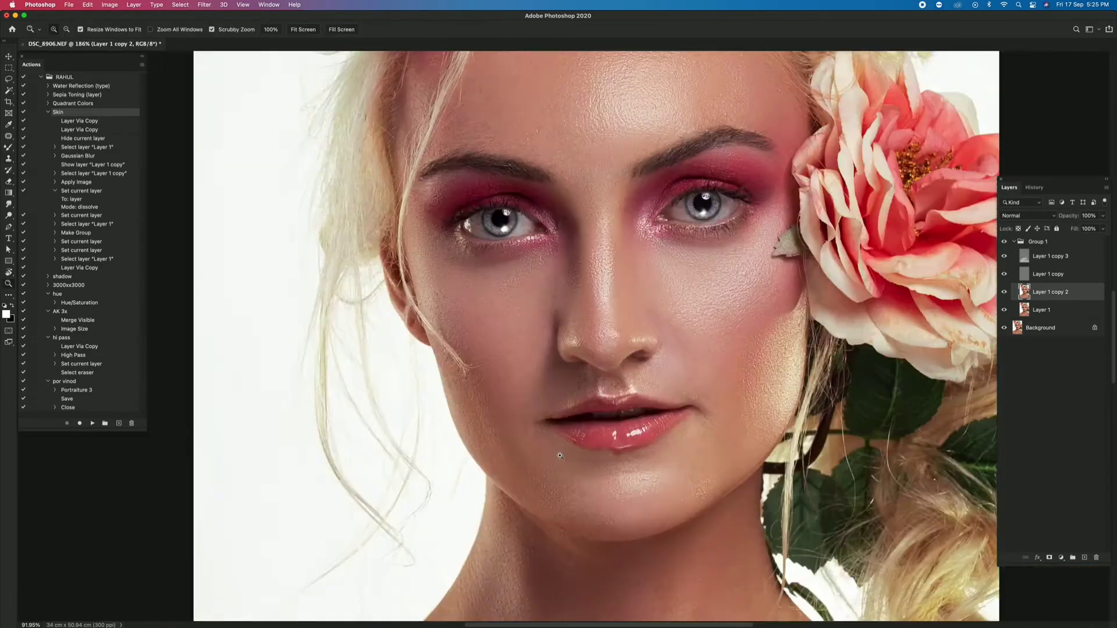
{"action": "key", "text": "super+0"}
{"action": "key", "text": "s"}
{"action": "mouse_move", "coordinate": [552, 362]}
{"action": "left_mouse_down"}
{"action": "mouse_move", "coordinate": [602, 361]}
{"action": "mouse_move", "coordinate": [565, 352]}
{"action": "mouse_move", "coordinate": [598, 348]}
{"action": "mouse_move", "coordinate": [563, 315]}
{"action": "mouse_move", "coordinate": [641, 383]}
{"action": "left_mouse_up"}
{"action": "key", "text": "z"}
{"action": "key", "text": "super+0"}
- Merge all visible layers into the Background and fit the portrait on screen
{"action": "key", "text": "super+shift+e"}
{"action": "right_click", "coordinate": [557, 321]}
{"action": "left_click", "coordinate": [567, 327]}
- Select a rectangular area around the lower nose and mouth and open it in Liquify
{"action": "key", "text": "m"}
{"action": "mouse_move", "coordinate": [518, 300]}
{"action": "left_mouse_down"}
{"action": "mouse_move", "coordinate": [588, 335]}
{"action": "mouse_move", "coordinate": [648, 389]}
{"action": "left_mouse_up"}
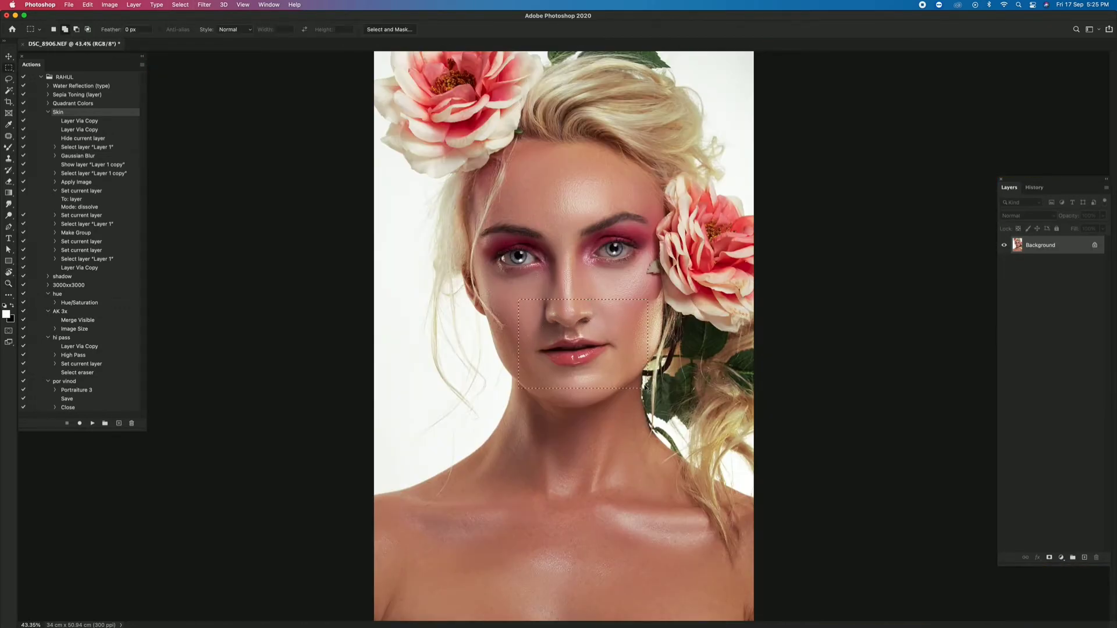
{"action": "key", "text": "super+shift+x"}
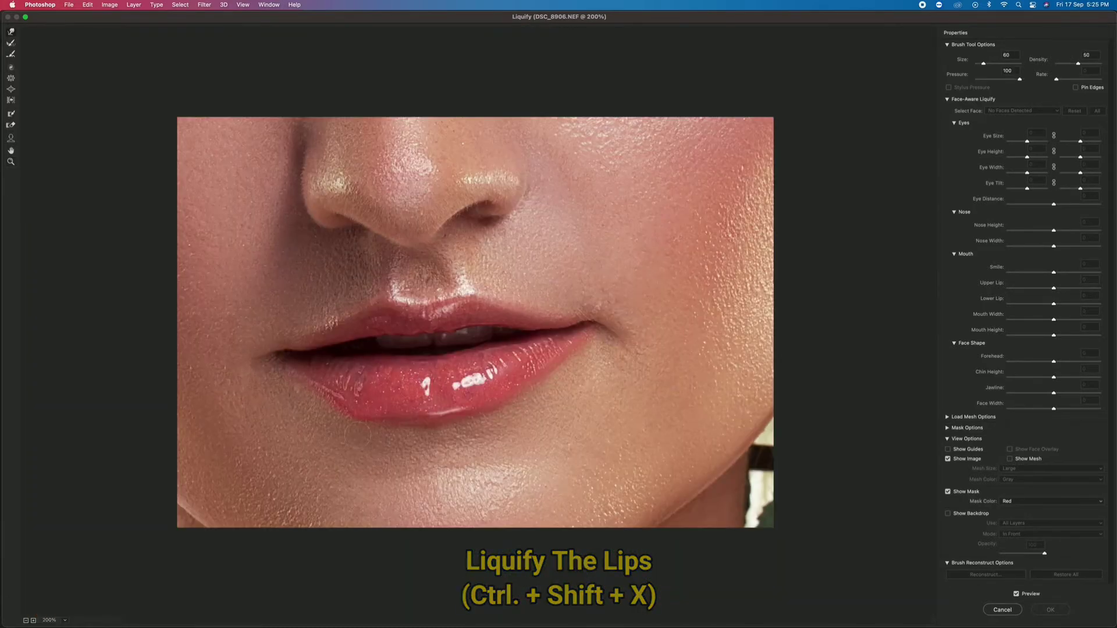
- Reshape the lips with the Liquify warp brush, varying its size between about 175 and 250, and apply the result
{"action": "key", "text": "bracketright"}
{"action": "key", "text": "bracketright"}
{"action": "key", "text": "bracketright"}
{"action": "key", "text": "bracketright"}
{"action": "key", "text": "bracketright"}
{"action": "left_click_drag", "start_coordinate": [338, 419], "coordinate": [348, 408]}
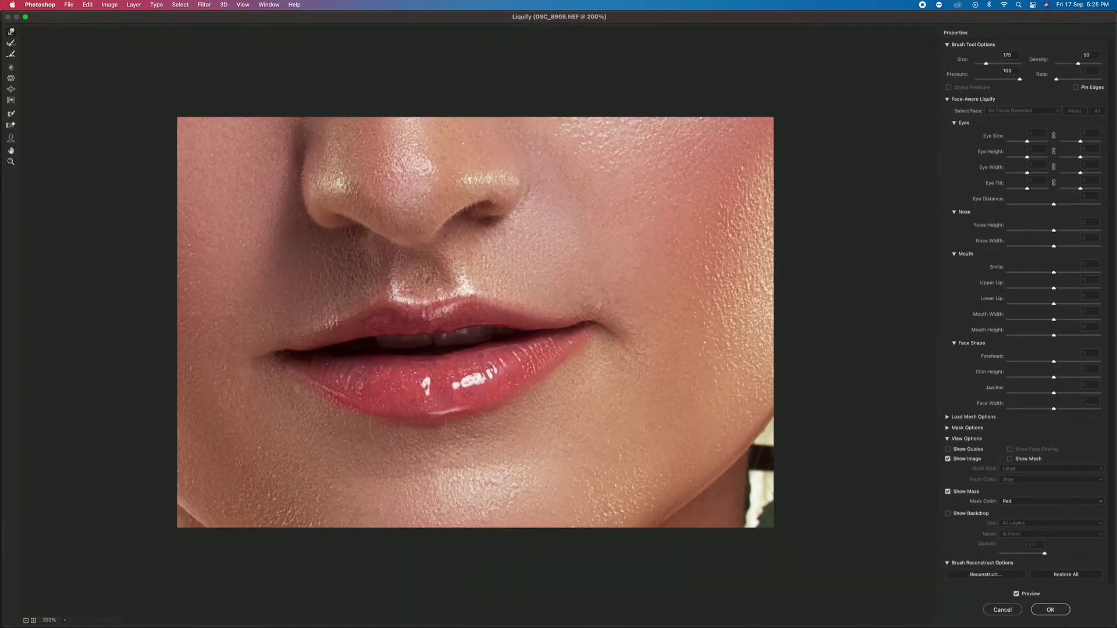
{"action": "key", "text": "bracketleft"}
{"action": "key", "text": "bracketright"}
{"action": "key", "text": "bracketright"}
{"action": "key", "text": "bracketright"}
{"action": "key", "text": "bracketleft"}
{"action": "key", "text": "bracketleft"}
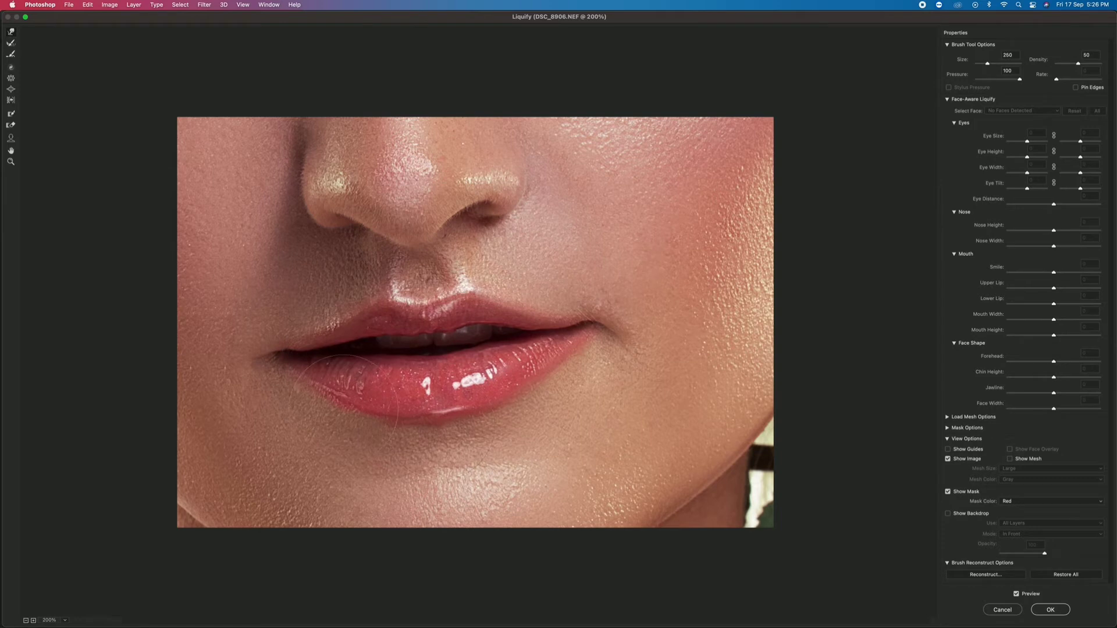
{"action": "key", "text": "bracketright"}
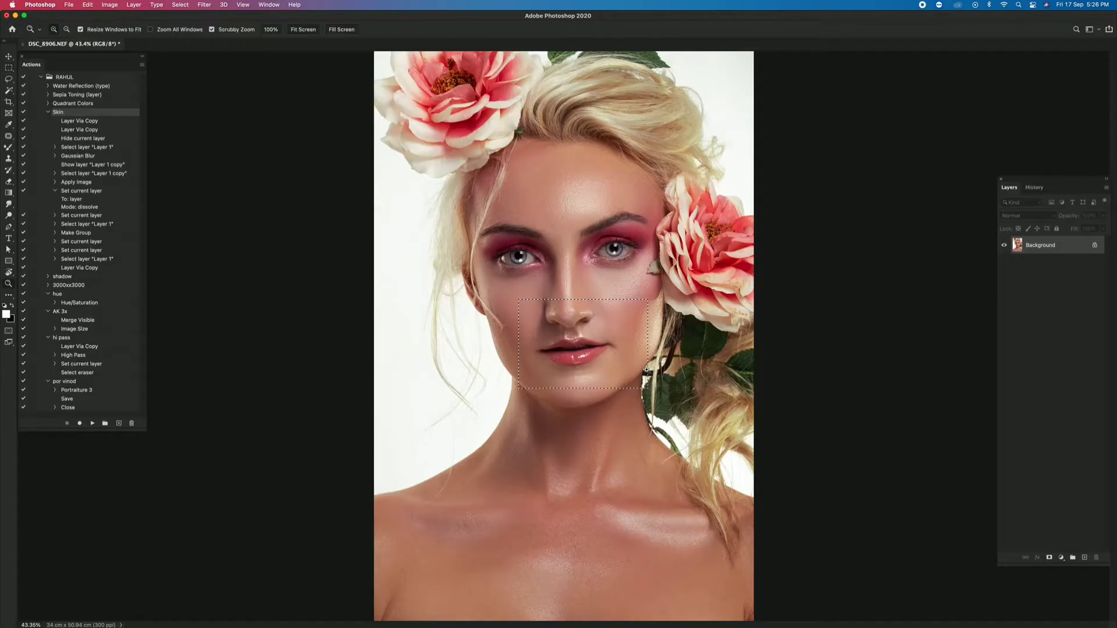
- Adjust the hardness of the 40 px soft round Clone Stamp brush and duplicate the Background to a new layer
{"action": "scroll", "coordinate": [640, 383], "scroll_direction": "up", "scroll_amount": 5}
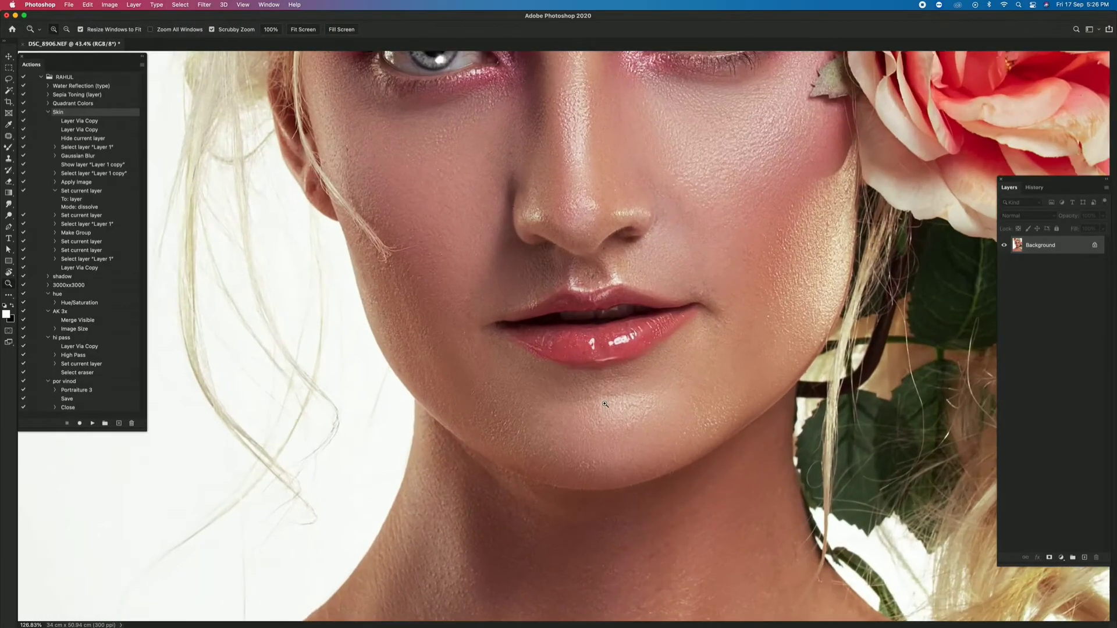
{"action": "key", "text": "bracketleft"}
{"action": "right_click", "coordinate": [670, 366]}
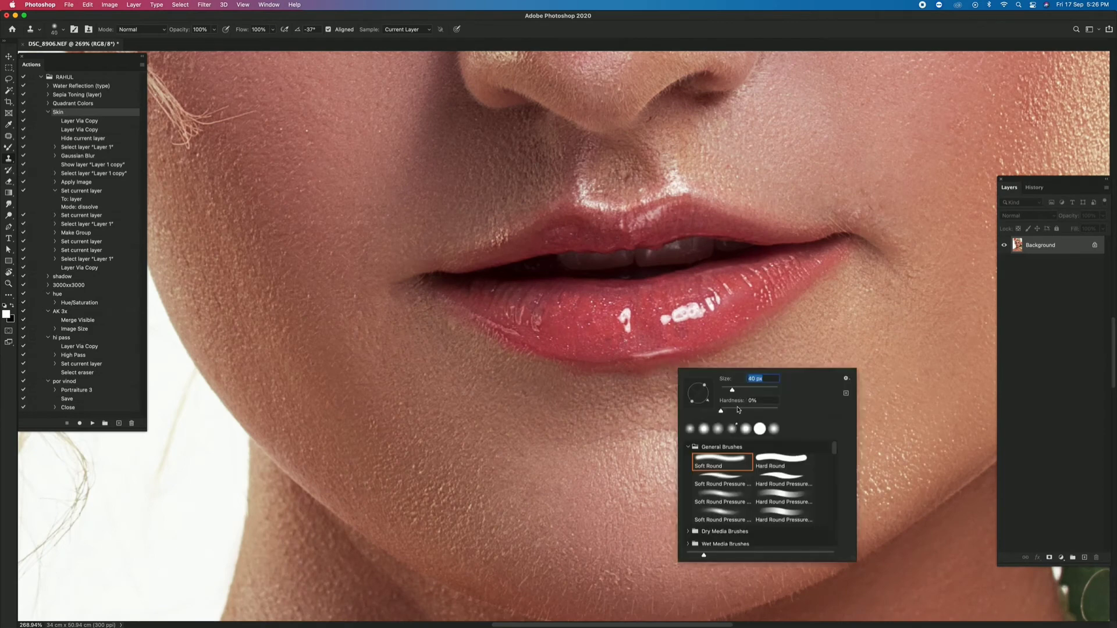
{"action": "left_click", "coordinate": [737, 408]}
{"action": "left_click", "coordinate": [795, 314]}
{"action": "left_click", "coordinate": [582, 237]}
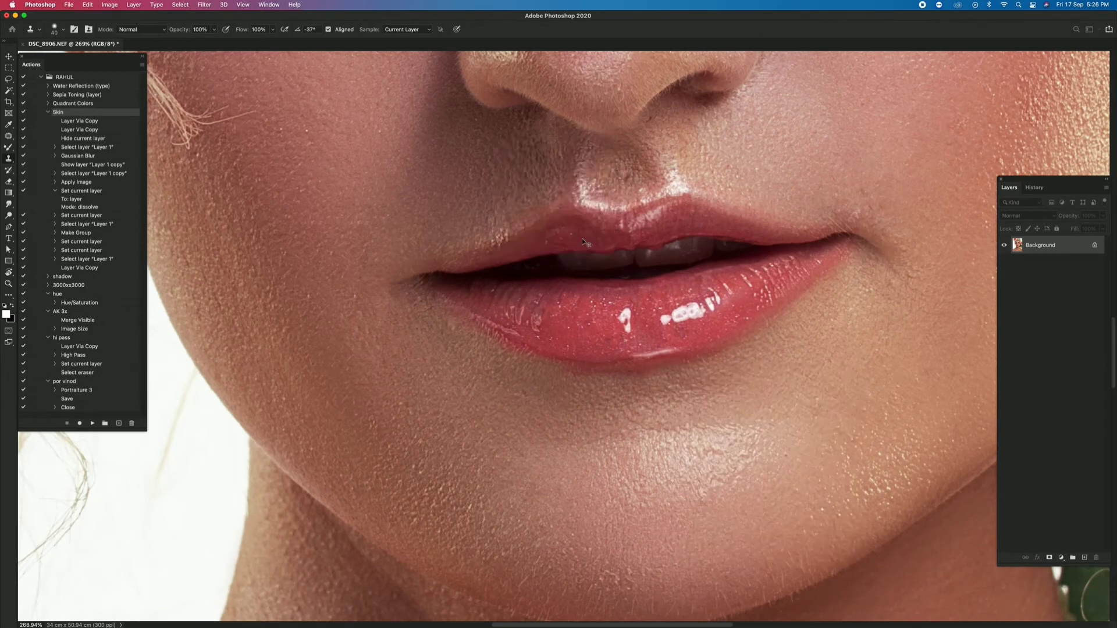
{"action": "key", "text": "super+j"}
{"action": "right_click", "coordinate": [589, 255]}
{"action": "left_click", "coordinate": [640, 297]}
{"action": "key", "text": "Return"}
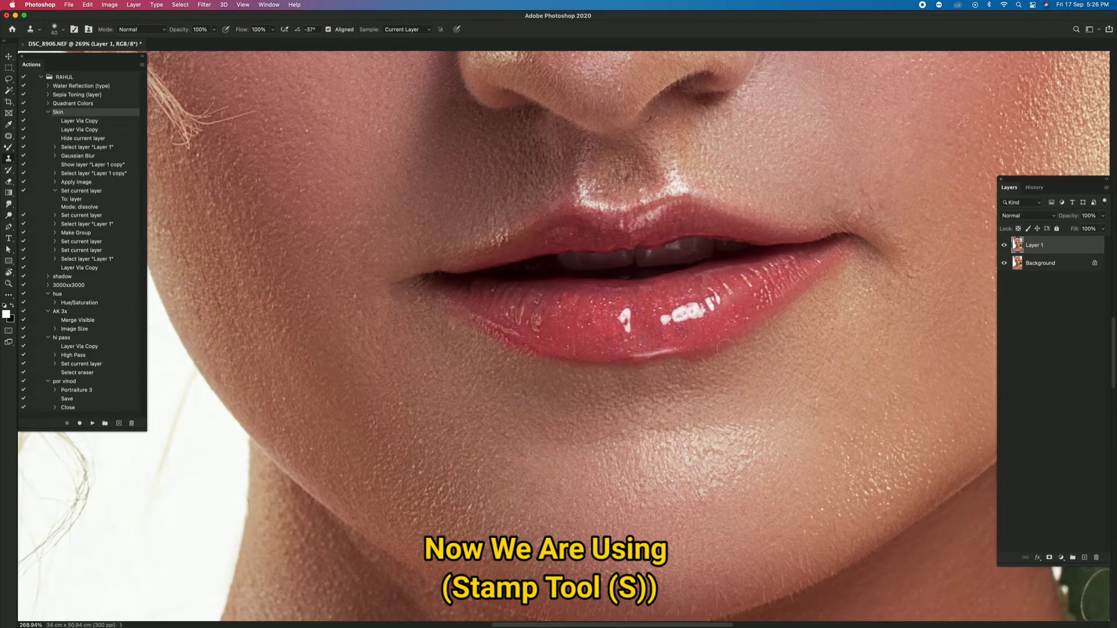
- Clean the skin along the lower lip's bottom edge with the 40 px Clone Stamp
{"action": "key", "text": "z"}
{"action": "left_click", "coordinate": [615, 376], "text": "alt"}
{"action": "left_click", "coordinate": [615, 376], "text": "alt"}
{"action": "right_click", "coordinate": [622, 361]}
{"action": "left_click", "coordinate": [642, 367]}
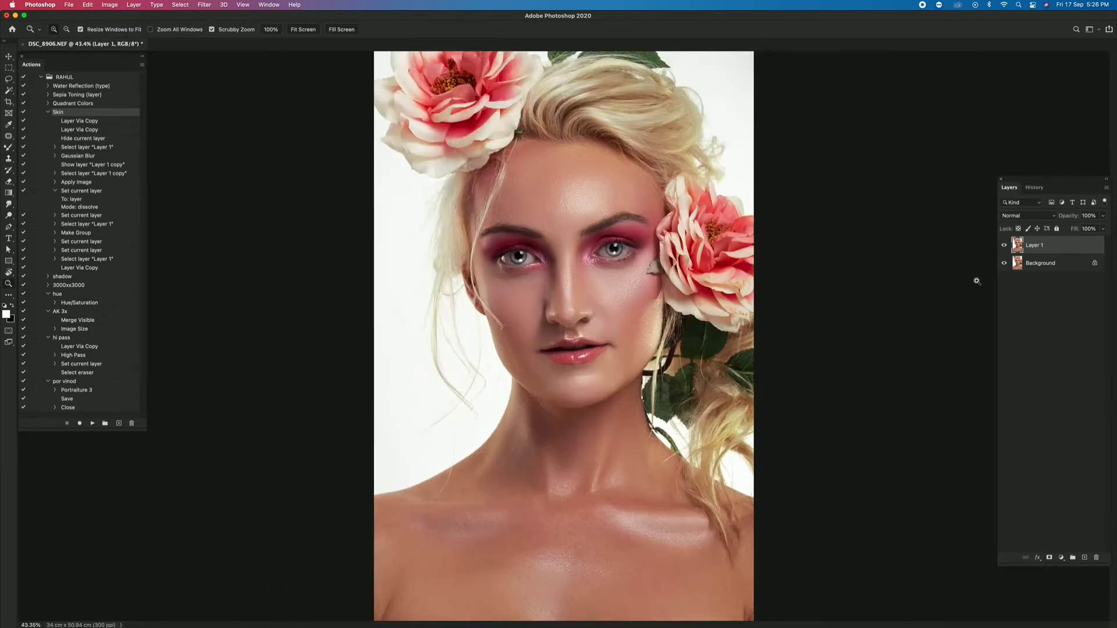
{"action": "left_click_drag", "start_coordinate": [573, 356], "coordinate": [681, 396]}
{"action": "key", "text": "s"}
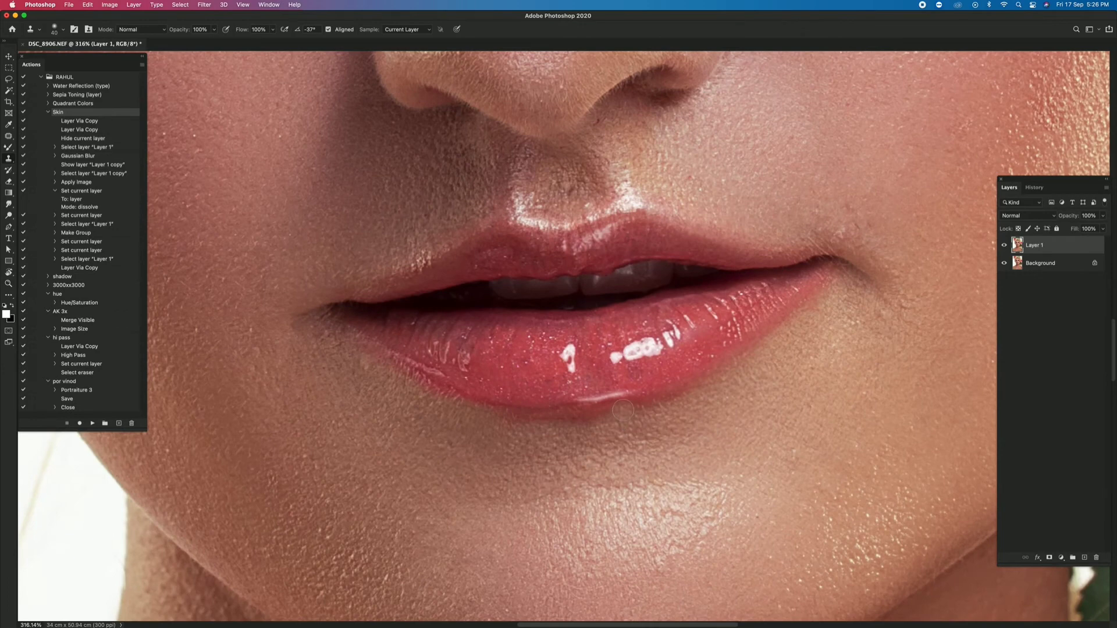
{"action": "mouse_move", "coordinate": [619, 411]}
{"action": "left_mouse_down"}
{"action": "mouse_move", "coordinate": [512, 417]}
{"action": "mouse_move", "coordinate": [646, 407]}
{"action": "mouse_move", "coordinate": [766, 346]}
{"action": "mouse_move", "coordinate": [676, 427]}
{"action": "left_mouse_up"}
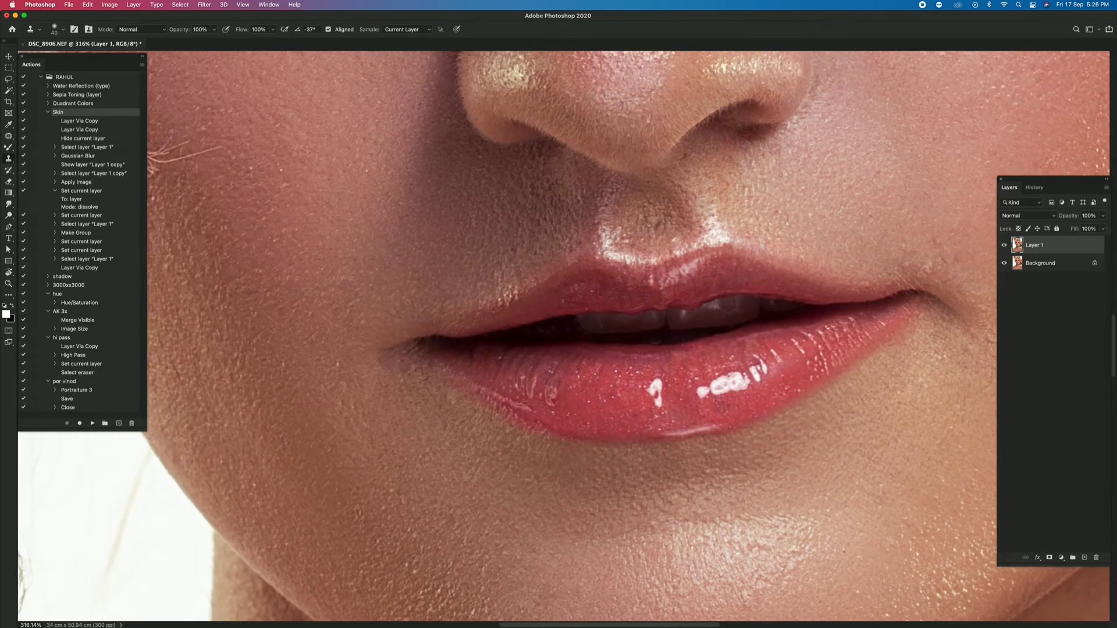
- Sample clean skin above the upper lip and clone it along that lip's outer edge toward the mouth corner
{"action": "scroll", "coordinate": [404, 349], "scroll_direction": "up", "scroll_amount": 5}
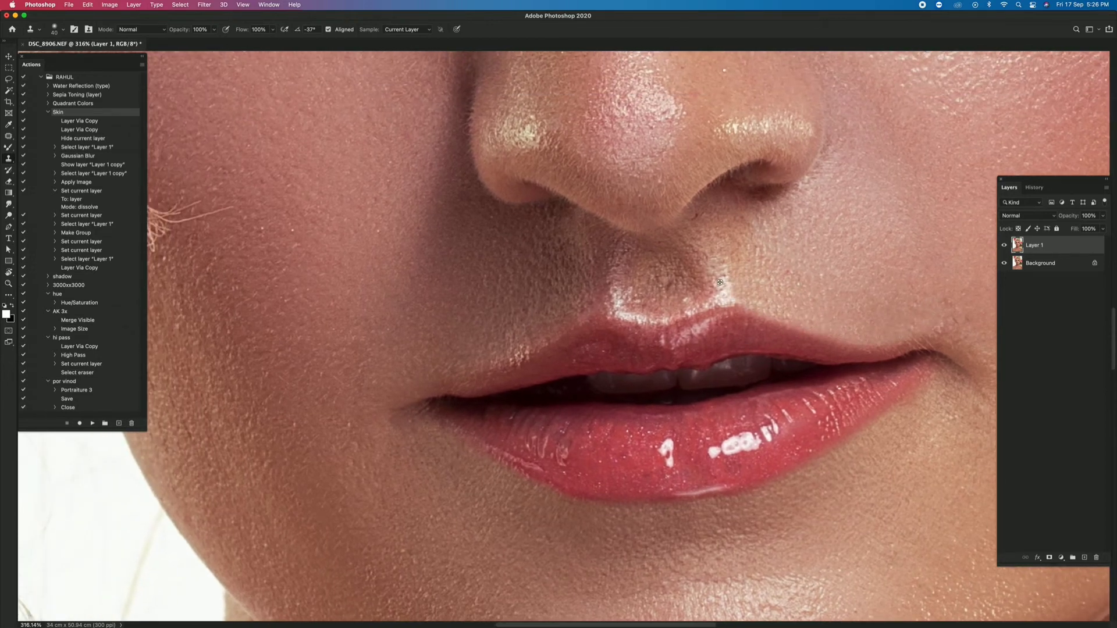
{"action": "left_click", "coordinate": [564, 307], "text": "alt"}
{"action": "mouse_move", "coordinate": [562, 323]}
{"action": "left_mouse_down"}
{"action": "mouse_move", "coordinate": [484, 362]}
{"action": "mouse_move", "coordinate": [400, 383]}
{"action": "left_mouse_up"}
{"action": "left_click_drag", "start_coordinate": [541, 335], "coordinate": [471, 373]}
- Fit the whole portrait on screen and merge the cloned lip layer into the Background
{"action": "key", "text": "z"}
{"action": "left_click_drag", "start_coordinate": [532, 396], "coordinate": [549, 396]}
{"action": "left_click_drag", "start_coordinate": [427, 369], "coordinate": [381, 371]}
{"action": "left_click_drag", "start_coordinate": [663, 93], "coordinate": [673, 378]}
{"action": "key", "text": "super+0"}
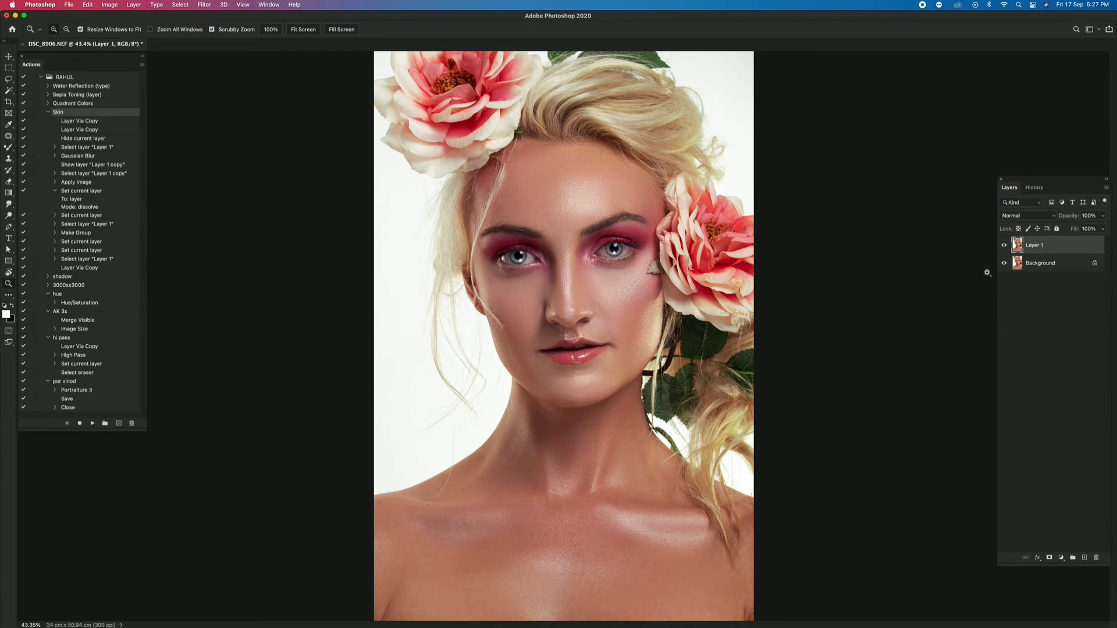
{"action": "right_click", "coordinate": [587, 369]}
{"action": "key", "text": "super+e"}
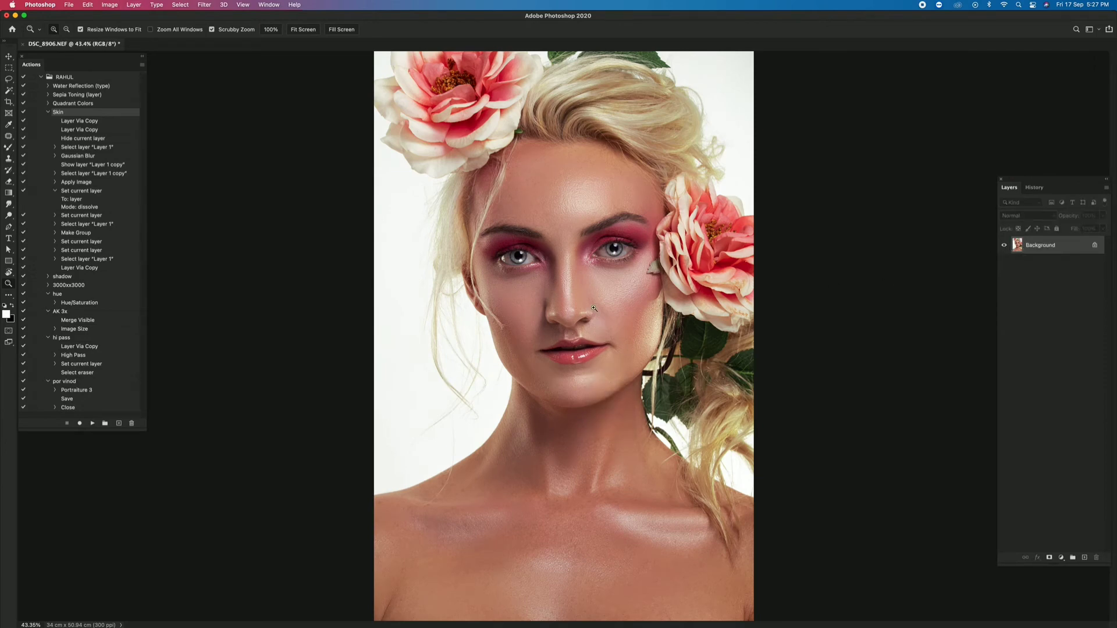
- Duplicate the Background to a new layer and set the Burn tool to the Midtones range with 29% exposure
{"action": "left_click_drag", "start_coordinate": [601, 240], "coordinate": [670, 212]}
{"action": "key", "text": "super+j"}
{"action": "key", "text": "o"}
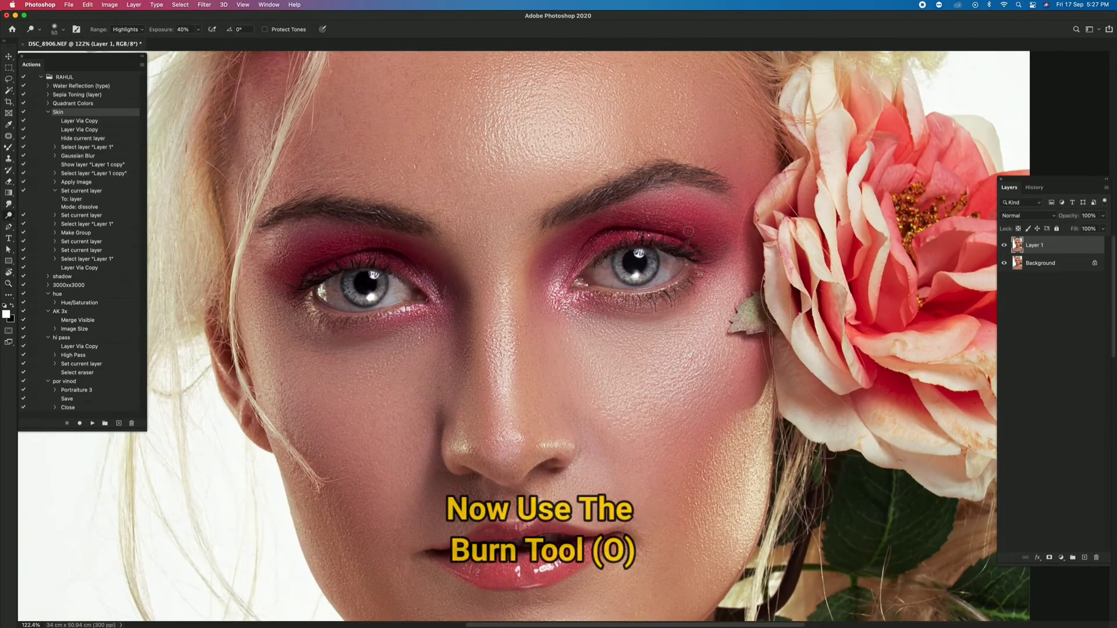
{"action": "left_click", "coordinate": [121, 31]}
{"action": "left_click", "coordinate": [121, 31]}
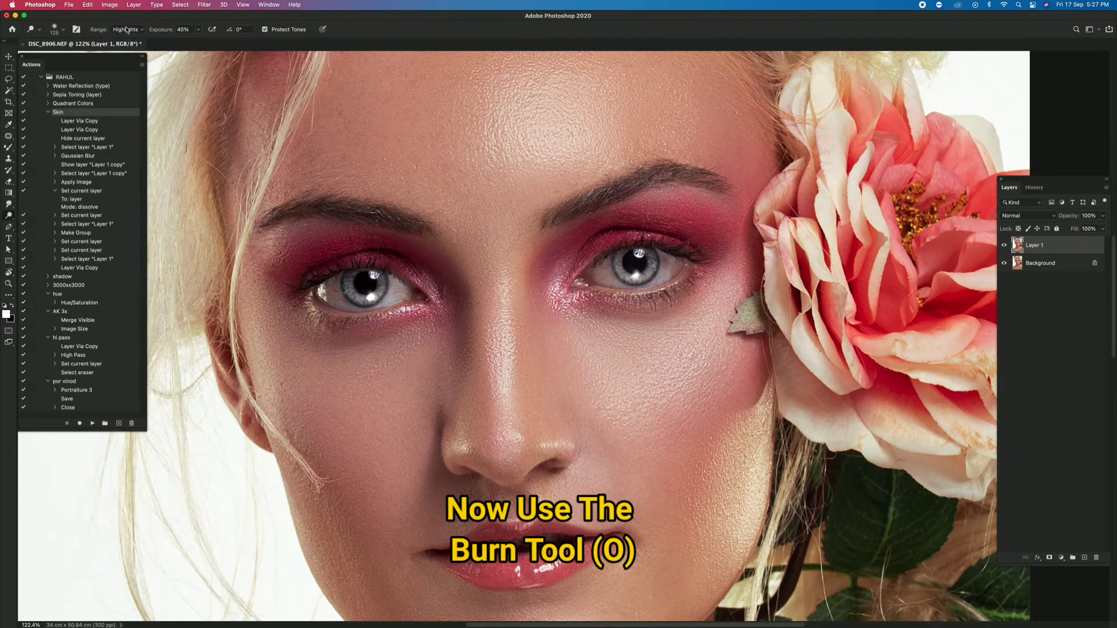
{"action": "left_click", "coordinate": [122, 30]}
{"action": "left_click", "coordinate": [123, 19]}
{"action": "left_click_drag", "start_coordinate": [166, 31], "coordinate": [161, 31]}
- Darken the eyeshadow around the eyes with the Burn tool, varying the brush size between 300 and 175
{"action": "key", "text": "bracketright"}
{"action": "key", "text": "bracketright"}
{"action": "key", "text": "bracketright"}
{"action": "key", "text": "bracketright"}
{"action": "key", "text": "bracketright"}
{"action": "key", "text": "bracketleft"}
{"action": "key", "text": "bracketleft"}
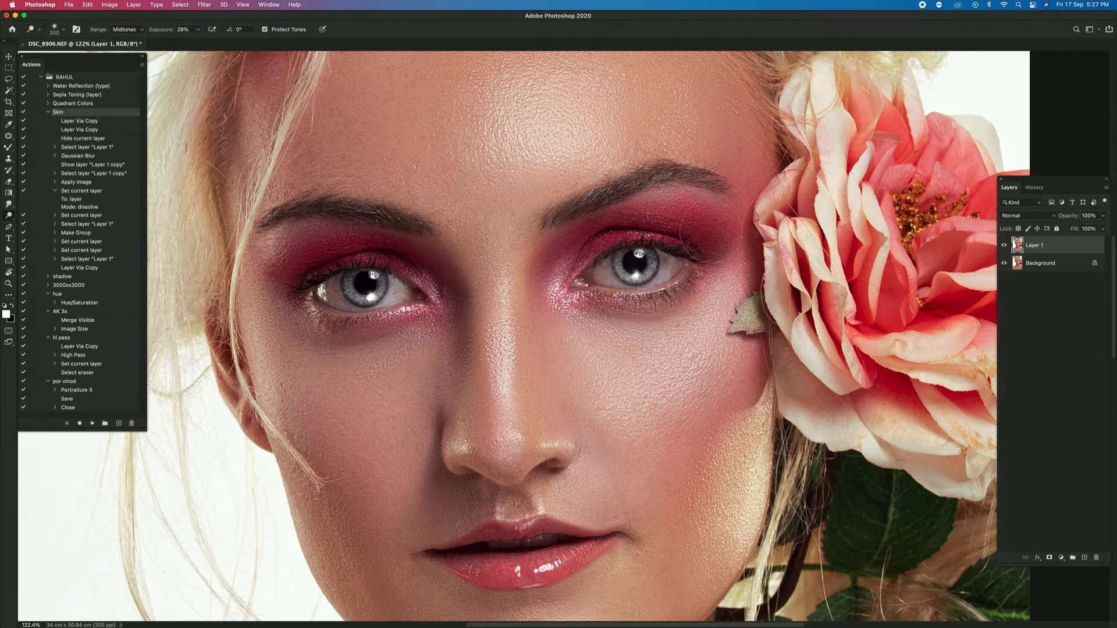
{"action": "key", "text": "bracketleft"}
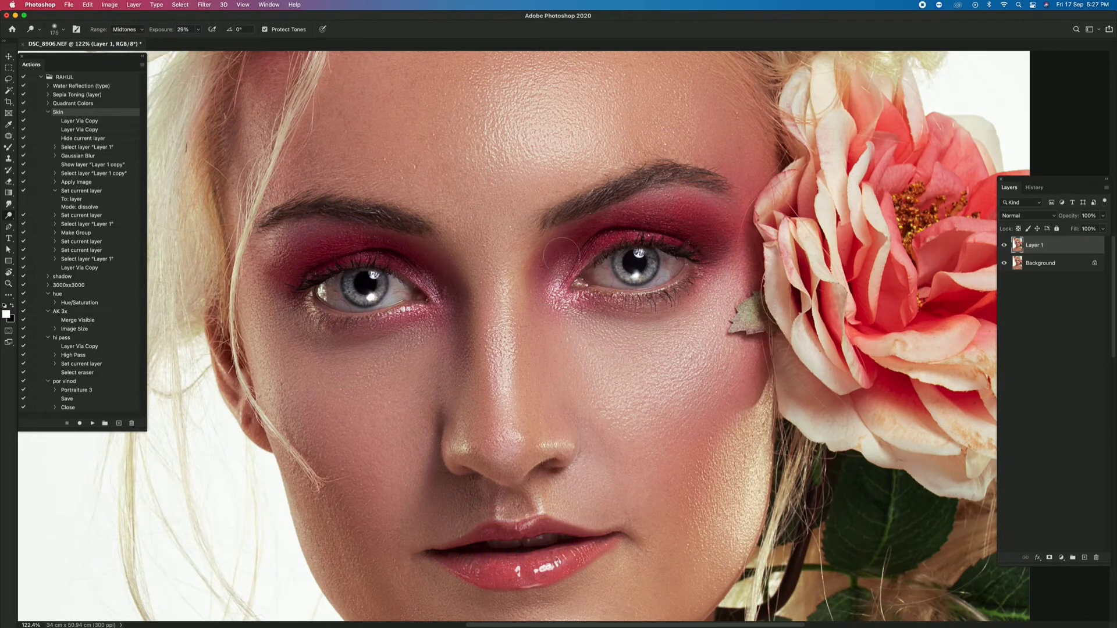
- Compare the burned eyeshadow layer with the original at full view and merge it into the Background
{"action": "key", "text": "z"}
{"action": "right_click", "coordinate": [519, 267]}
{"action": "left_click", "coordinate": [525, 272]}
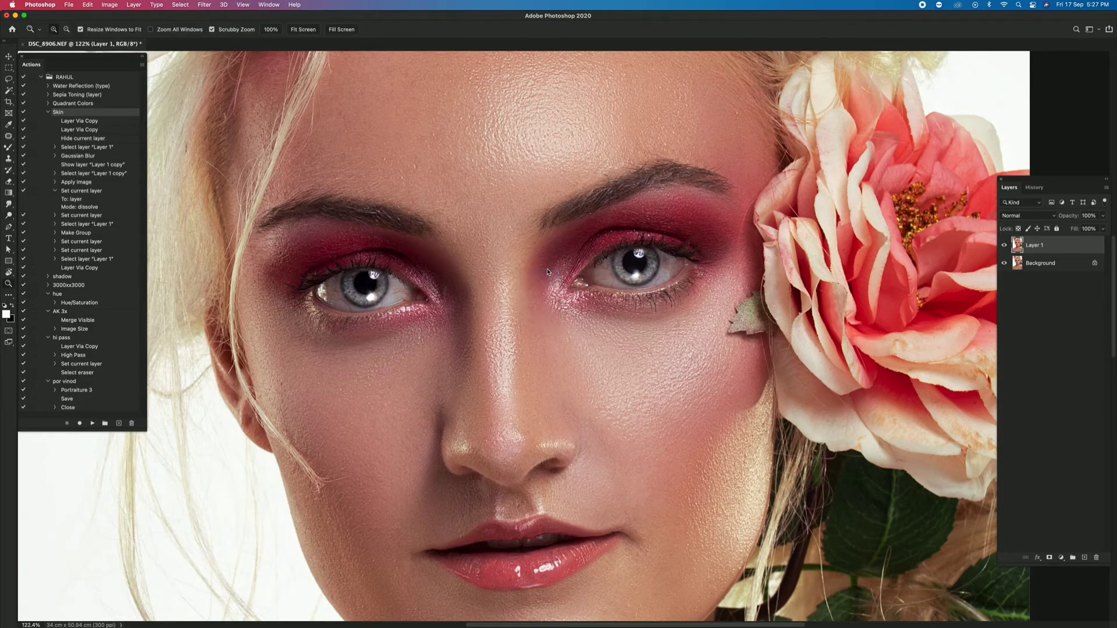
{"action": "left_click", "coordinate": [1005, 245]}
{"action": "left_click", "coordinate": [1004, 244]}
{"action": "right_click", "coordinate": [635, 283]}
{"action": "left_click", "coordinate": [639, 289]}
{"action": "key", "text": "super+e"}
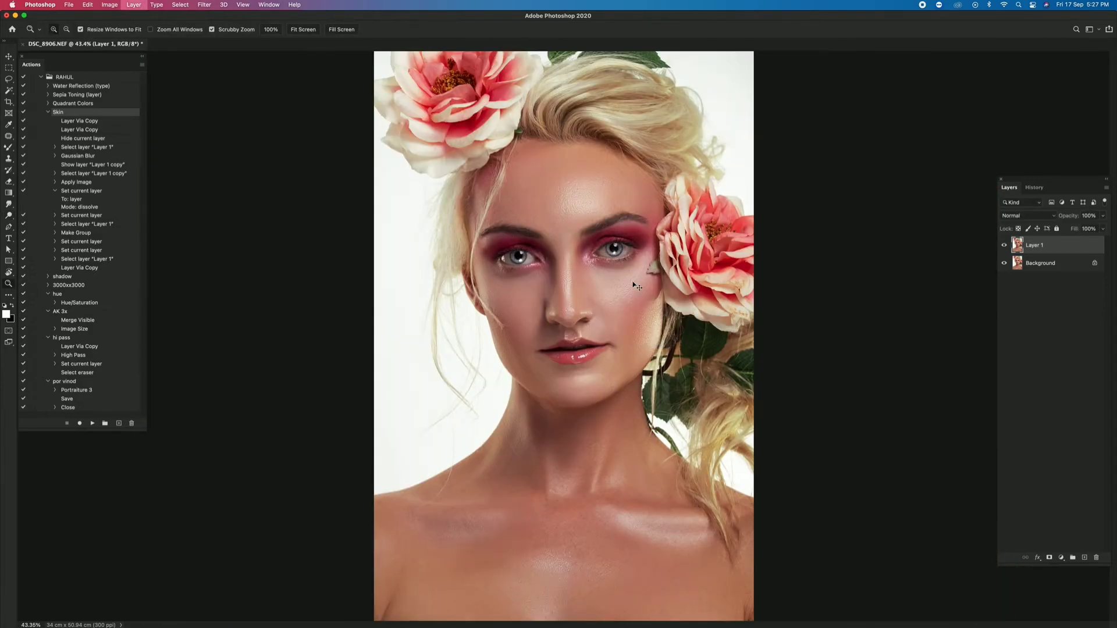
- Burn the lower lash lines of both eyes on Layer 1 in the Midtones range at 29% exposure, using brush sizes from 50 to 80
{"action": "left_click_drag", "start_coordinate": [618, 251], "coordinate": [675, 254]}
{"action": "key", "text": "super+z"}
{"action": "key", "text": "o"}
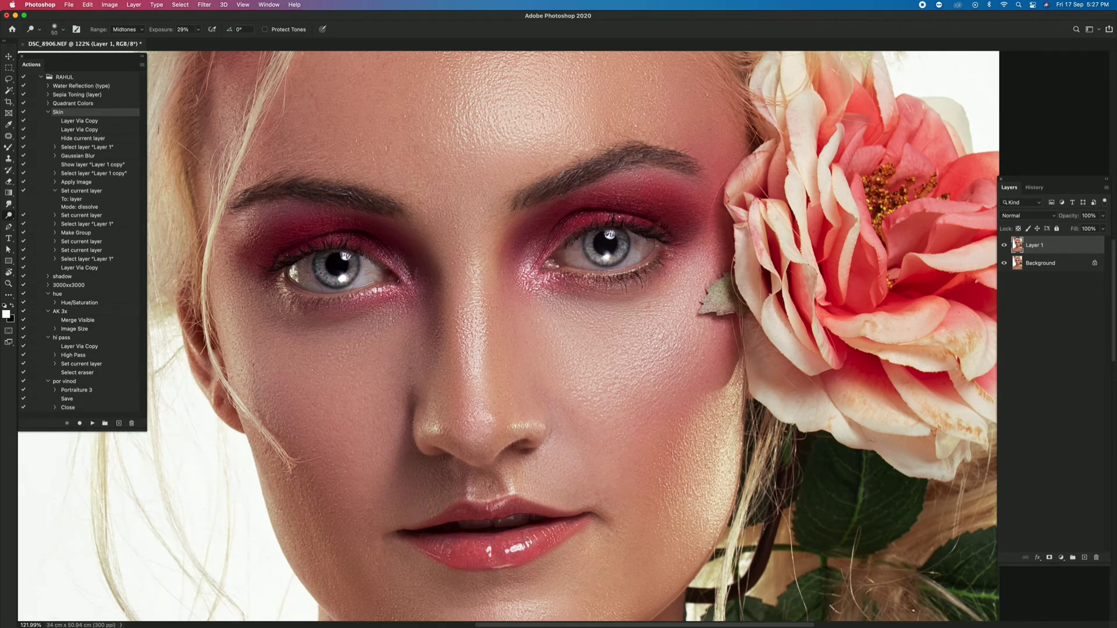
{"action": "left_click_drag", "start_coordinate": [665, 264], "coordinate": [554, 285]}
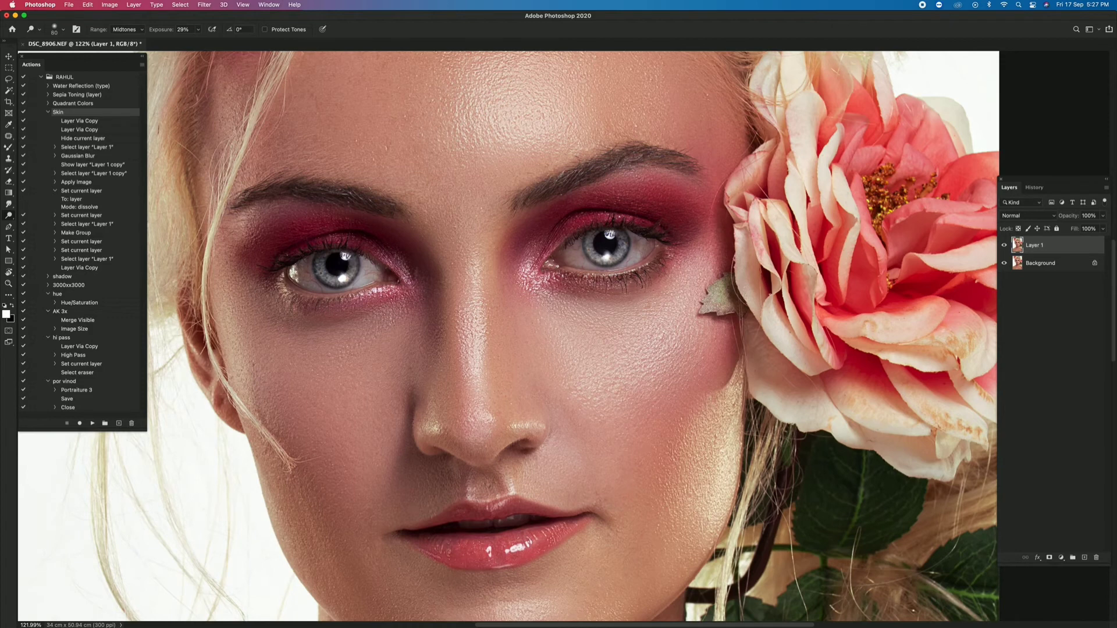
{"action": "left_click_drag", "start_coordinate": [656, 273], "coordinate": [576, 291]}
{"action": "left_click_drag", "start_coordinate": [390, 295], "coordinate": [279, 298]}
{"action": "key", "text": "bracketleft"}
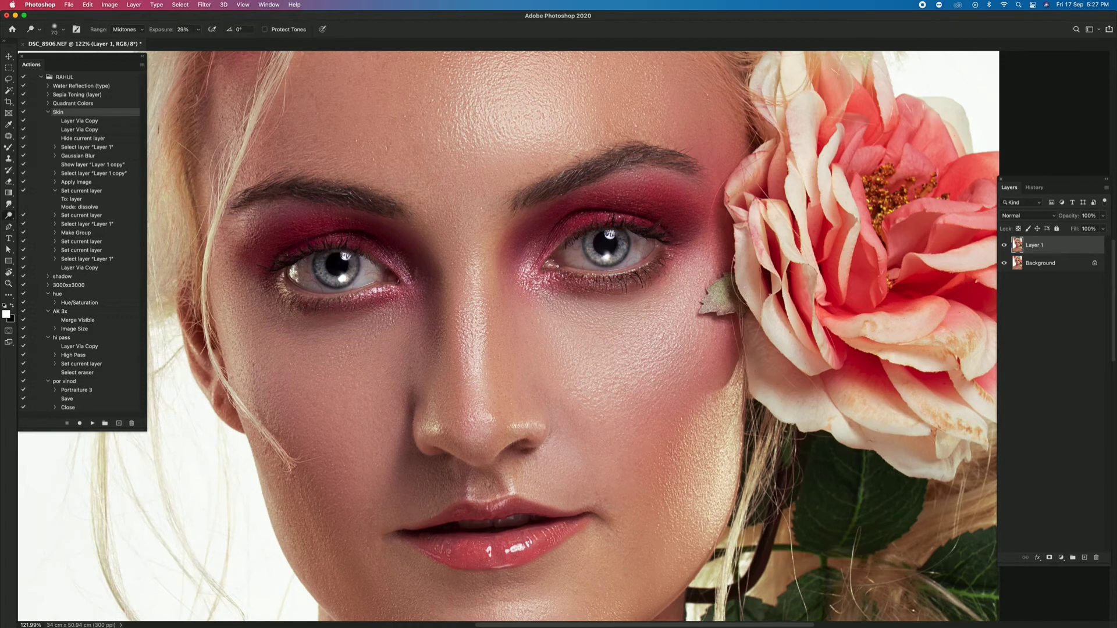
{"action": "mouse_move", "coordinate": [381, 291]}
{"action": "left_mouse_down"}
{"action": "mouse_move", "coordinate": [311, 299]}
{"action": "mouse_move", "coordinate": [320, 298]}
{"action": "left_mouse_up"}
- View the whole portrait and merge the layer with the burned lash lines into the Background
{"action": "key", "text": "z"}
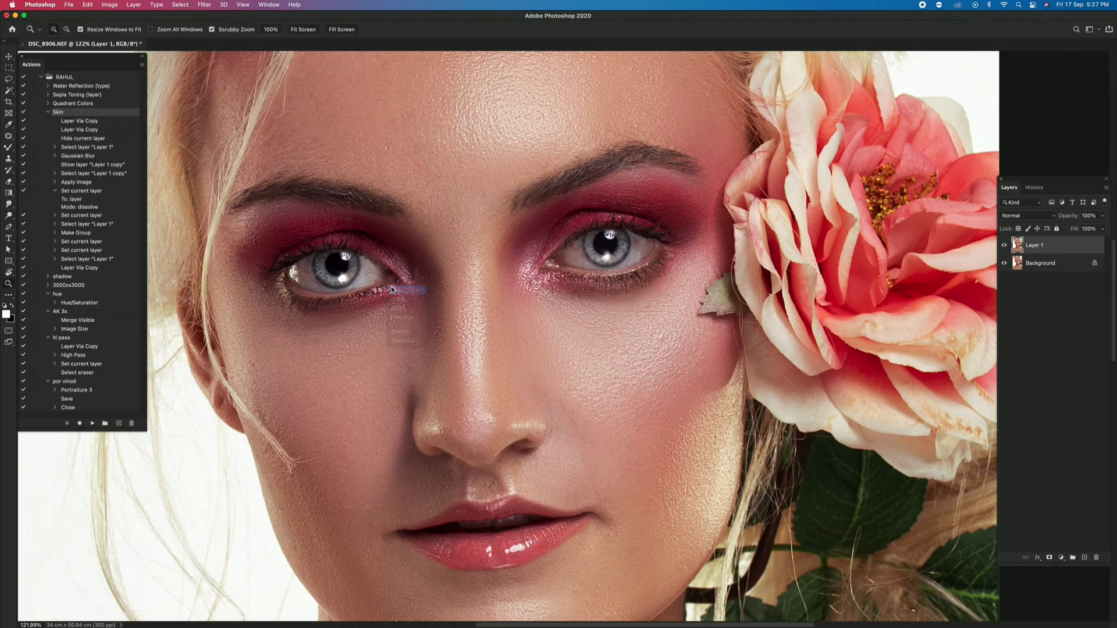
{"action": "key", "text": "super+0"}
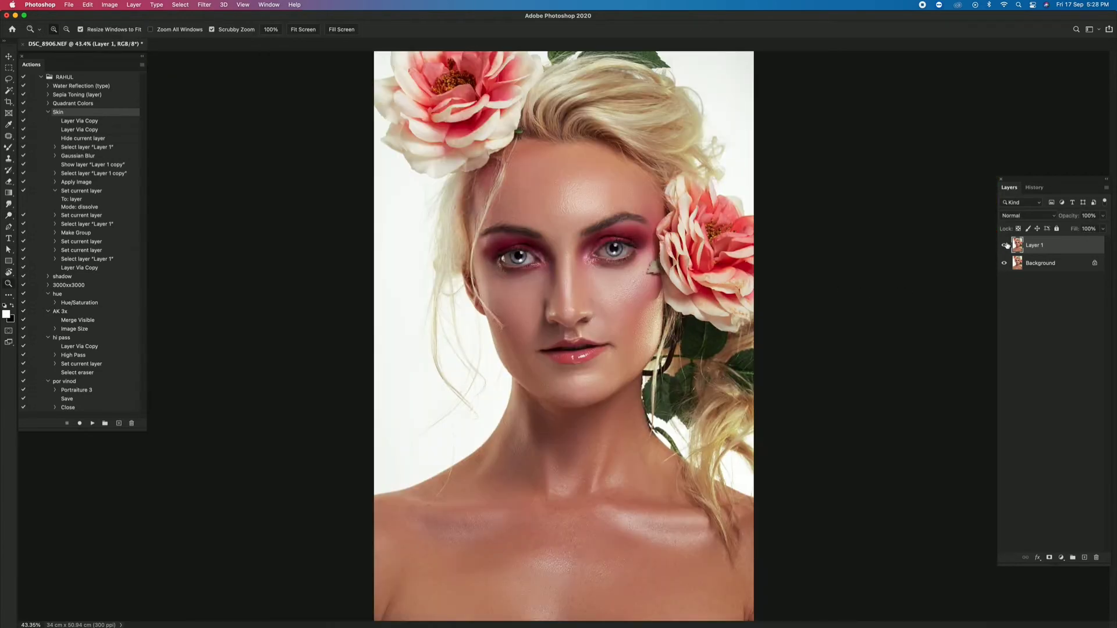
{"action": "right_click", "coordinate": [604, 327]}
{"action": "left_click", "coordinate": [604, 325]}
{"action": "key", "text": "super+e"}
- Blend the skin around the mouth with a small Mixer Brush at 68% wet, 59% load, 69% mix and 73% flow
{"action": "left_click_drag", "start_coordinate": [563, 349], "coordinate": [562, 379]}
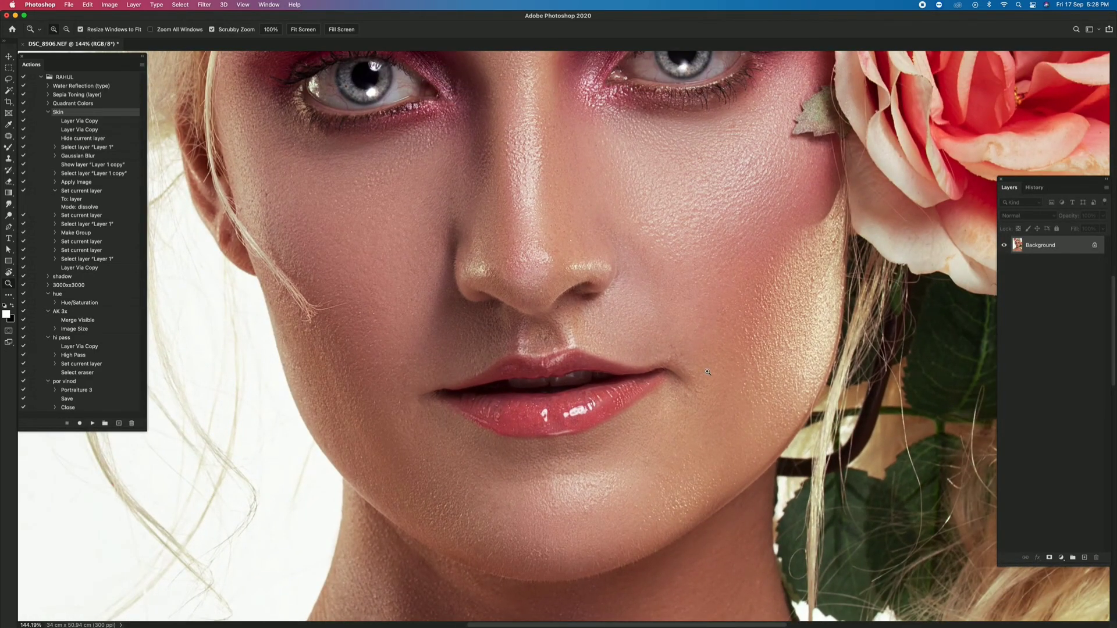
{"action": "left_click_drag", "start_coordinate": [708, 372], "coordinate": [716, 372]}
{"action": "key", "text": "b"}
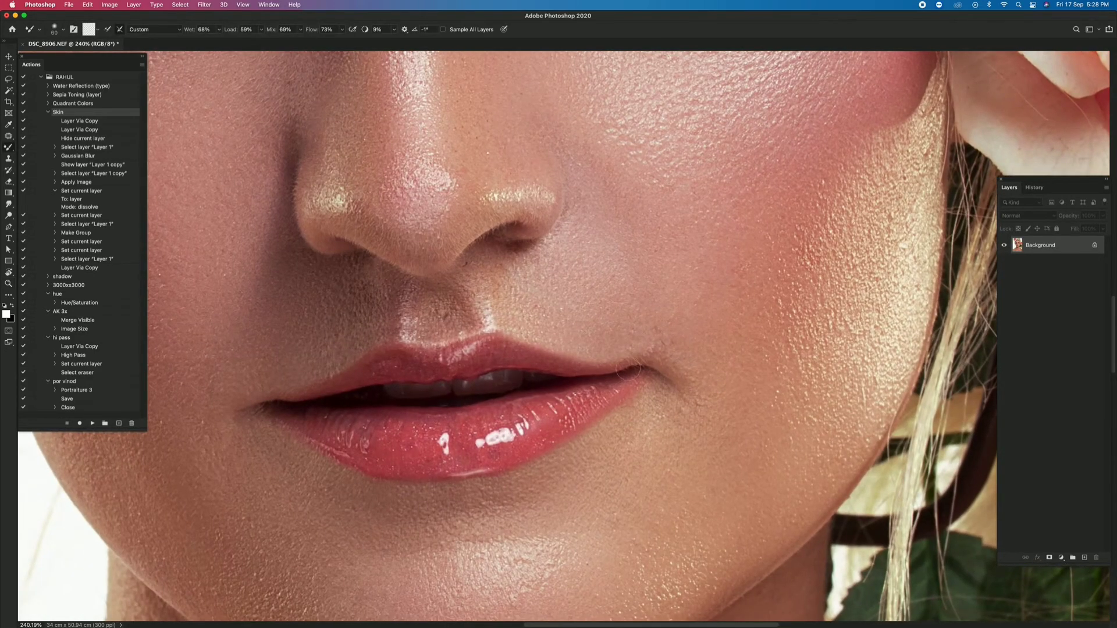
{"action": "key", "text": "bracketleft"}
{"action": "key", "text": "z"}
{"action": "key", "text": "super+0"}
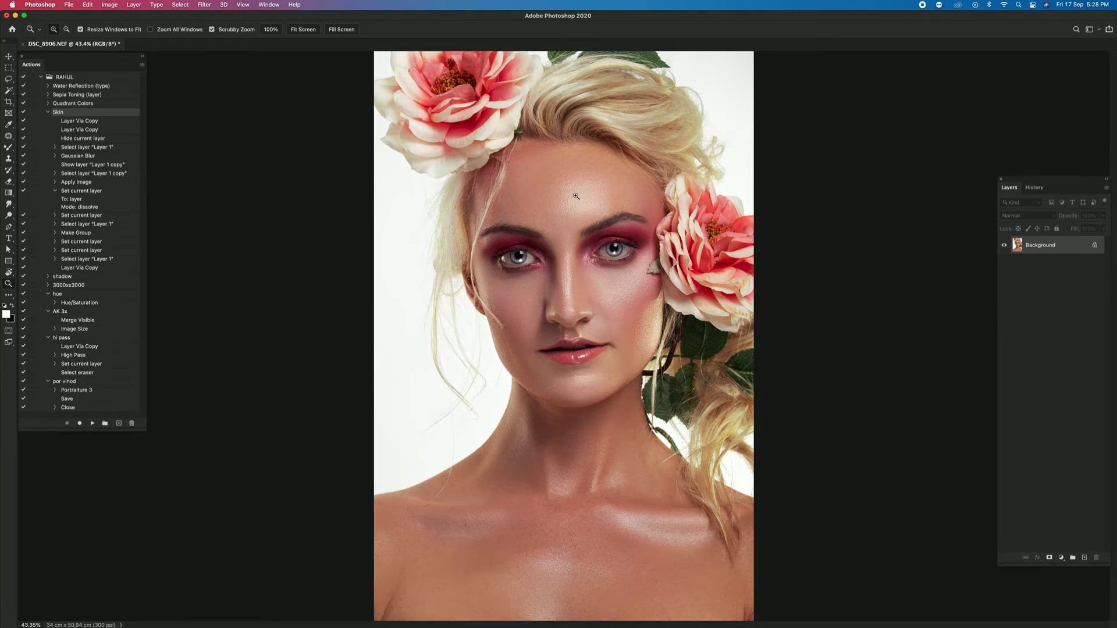
- Add a white vignette with a positive Vignetting amount in the Camera Raw filter, compare before and after, and apply it
{"action": "key", "text": "super+shift+a"}
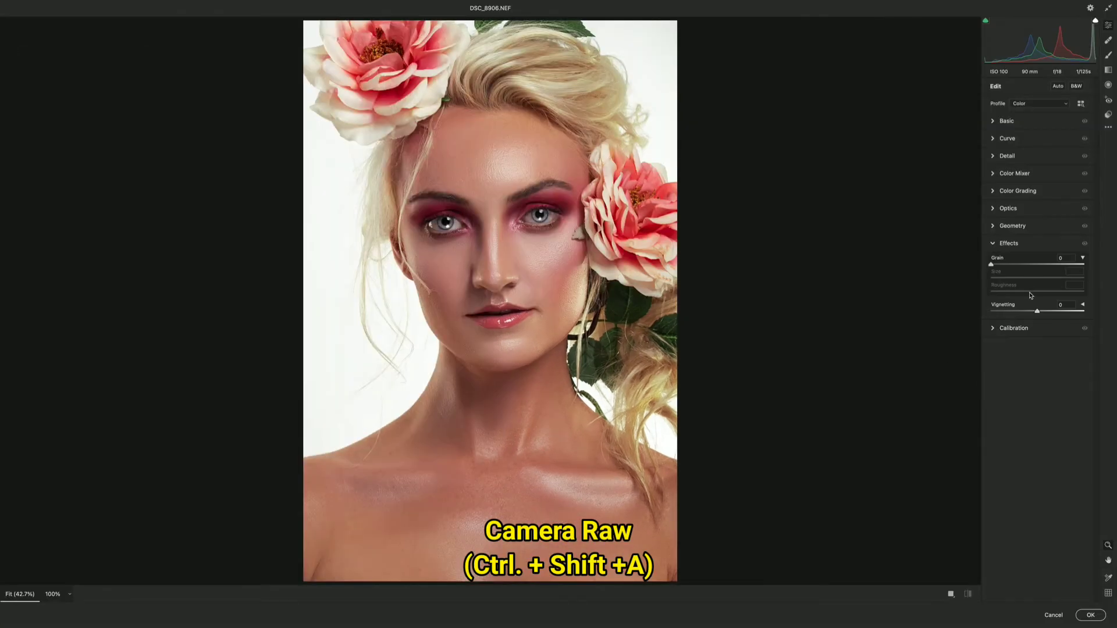
{"action": "left_click_drag", "start_coordinate": [1037, 311], "coordinate": [1062, 312]}
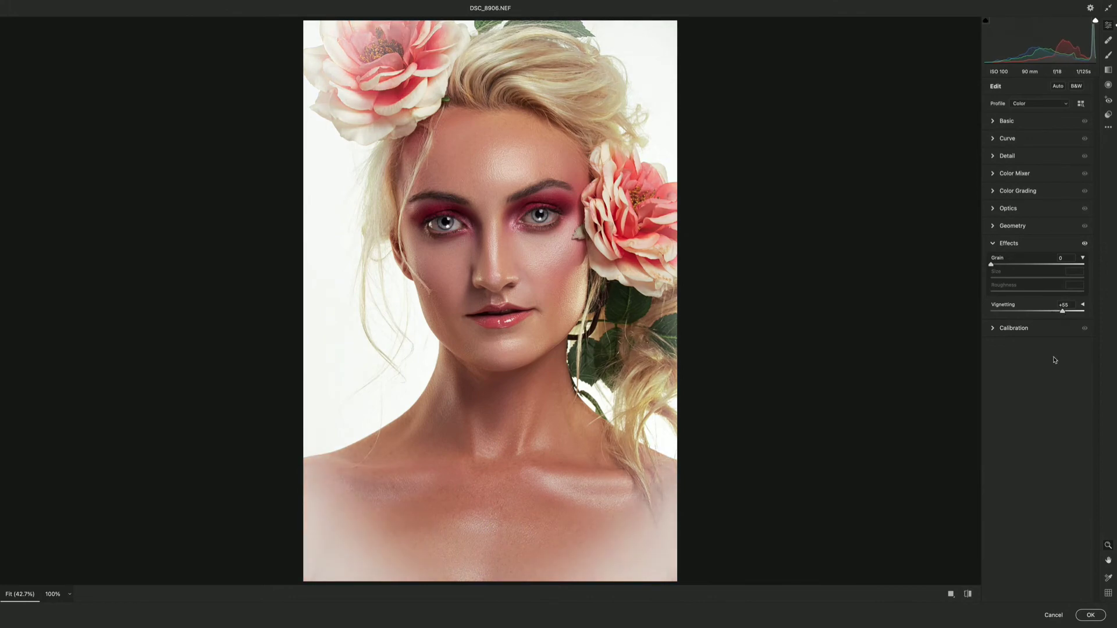
{"action": "left_click", "coordinate": [969, 593]}
{"action": "left_click", "coordinate": [969, 594]}
{"action": "left_click", "coordinate": [1097, 616]}
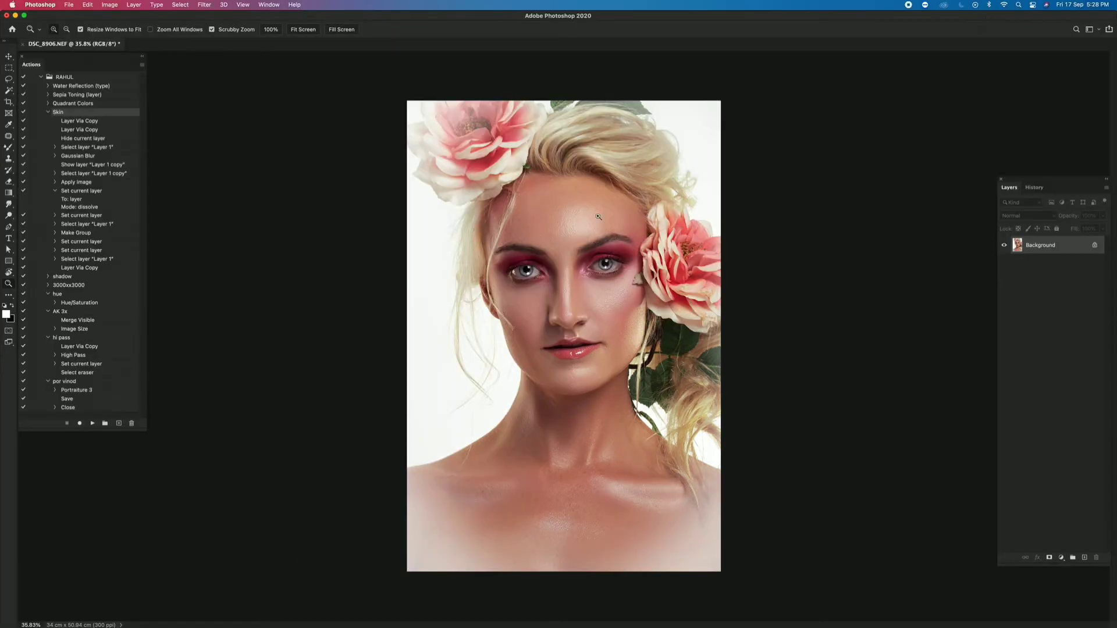
{"action": "right_click", "coordinate": [580, 221]}
{"action": "left_click", "coordinate": [595, 227]}
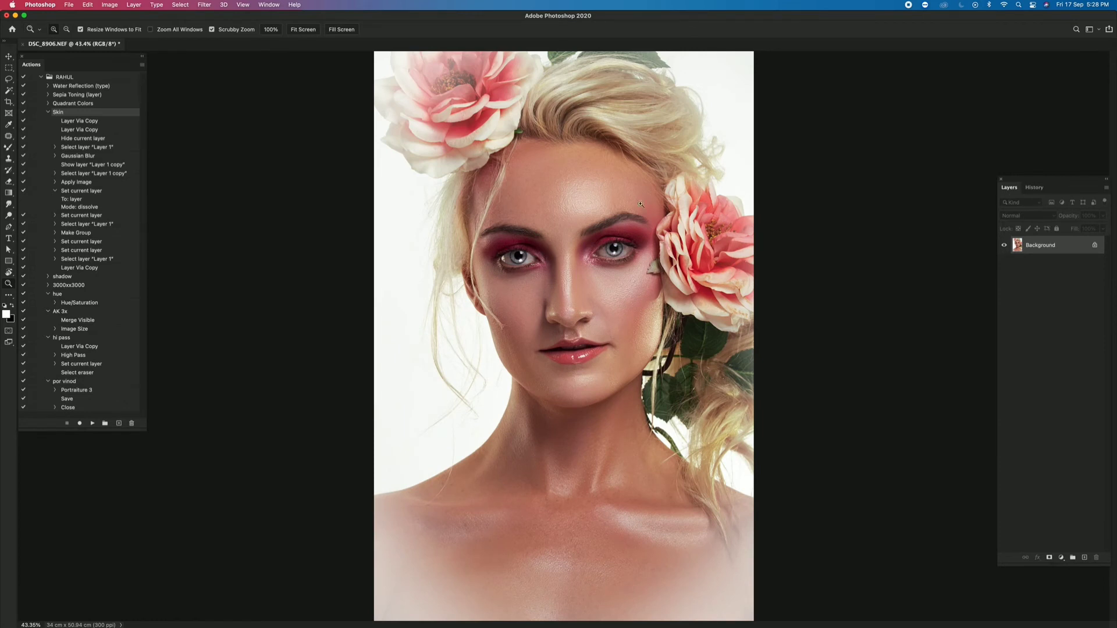
- Duplicate the Background to a new layer and outline both roses with the Lasso as one combined selection
{"action": "key", "text": "l"}
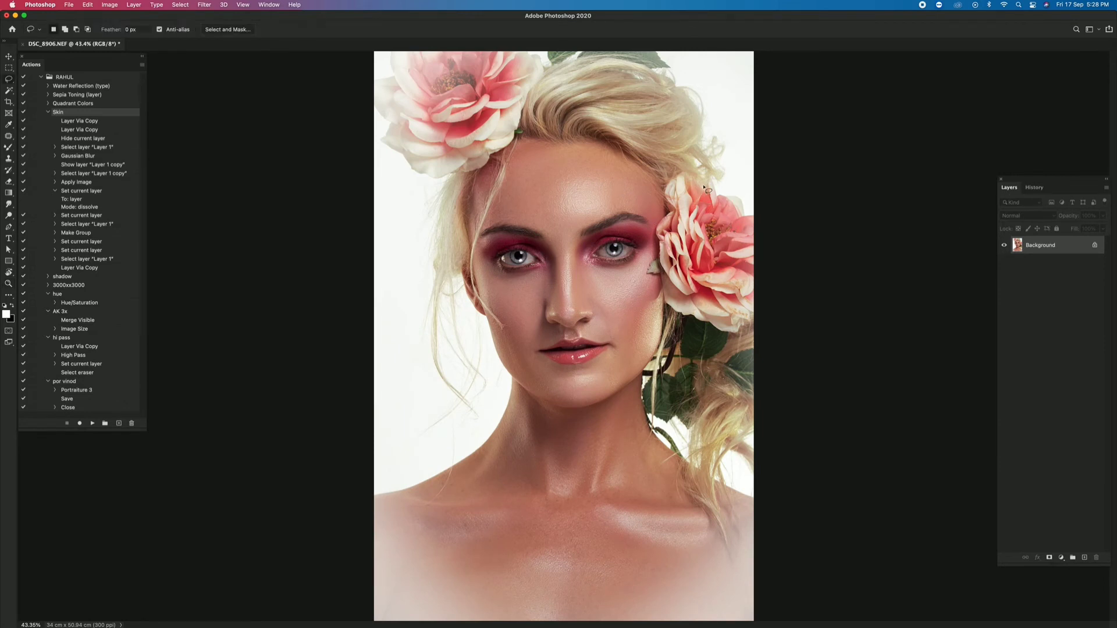
{"action": "key", "text": "ctrl+j"}
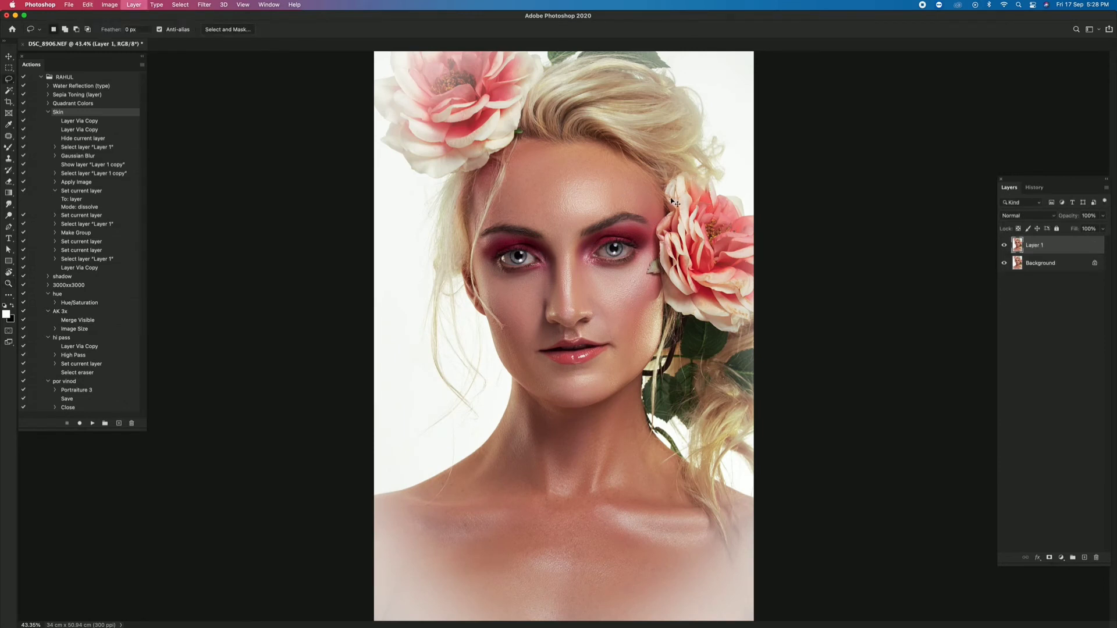
{"action": "mouse_move", "coordinate": [672, 201]}
{"action": "left_mouse_down"}
{"action": "mouse_move", "coordinate": [687, 176]}
{"action": "mouse_move", "coordinate": [673, 204]}
{"action": "left_mouse_up"}
{"action": "mouse_move", "coordinate": [673, 301]}
{"action": "left_mouse_down"}
{"action": "mouse_move", "coordinate": [736, 334]}
{"action": "mouse_move", "coordinate": [752, 313]}
{"action": "mouse_move", "coordinate": [761, 271]}
{"action": "mouse_move", "coordinate": [748, 221]}
{"action": "mouse_move", "coordinate": [696, 179]}
{"action": "left_mouse_up"}
{"action": "mouse_move", "coordinate": [377, 62]}
{"action": "left_mouse_down"}
{"action": "mouse_move", "coordinate": [380, 126]}
{"action": "mouse_move", "coordinate": [424, 176]}
{"action": "mouse_move", "coordinate": [491, 158]}
{"action": "mouse_move", "coordinate": [540, 68]}
{"action": "left_mouse_up"}
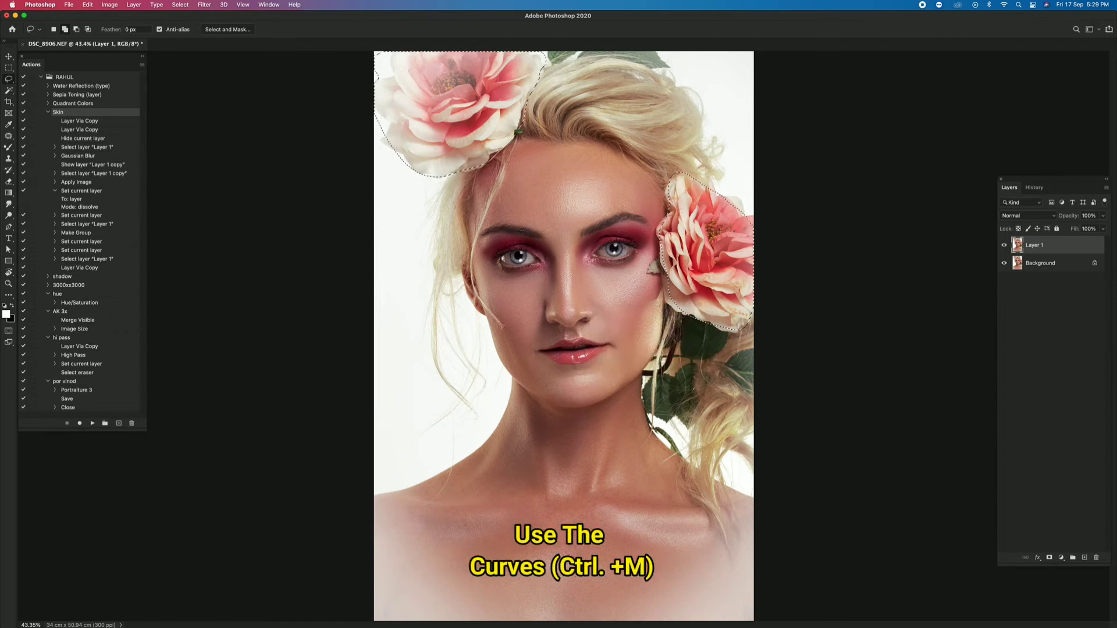
- Darken the selected roses with an RGB curve point at input 172 and output 124, and compare with the original
{"action": "key", "text": "super+m"}
{"action": "left_click_drag", "start_coordinate": [902, 309], "coordinate": [910, 325]}
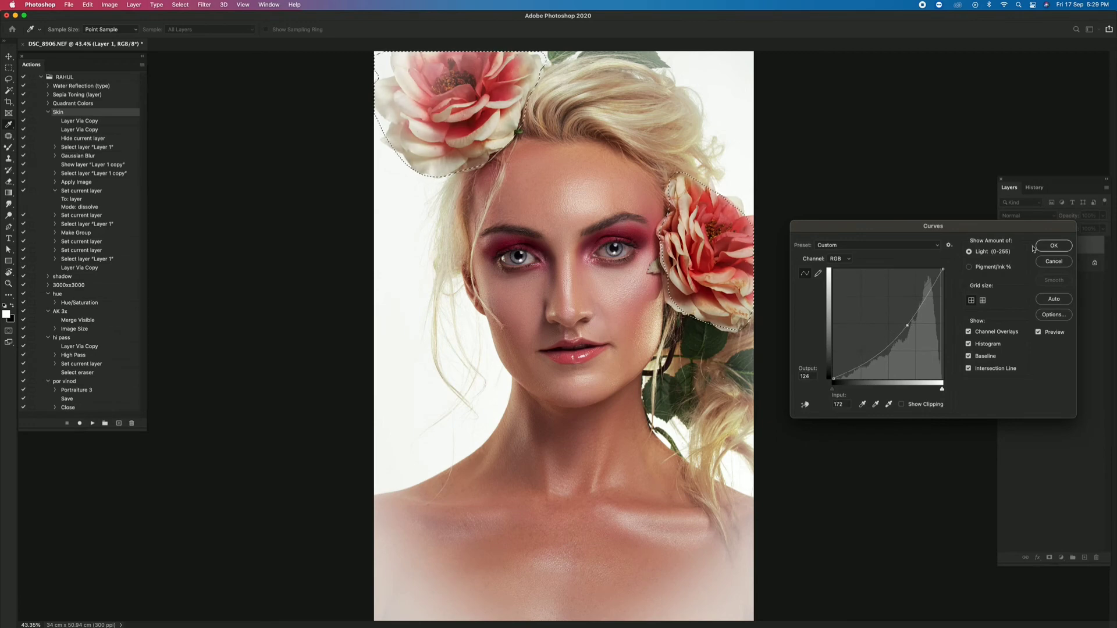
{"action": "left_click", "coordinate": [1053, 245]}
{"action": "key", "text": "super+space"}
{"action": "left_click_drag", "start_coordinate": [989, 254], "coordinate": [967, 256]}
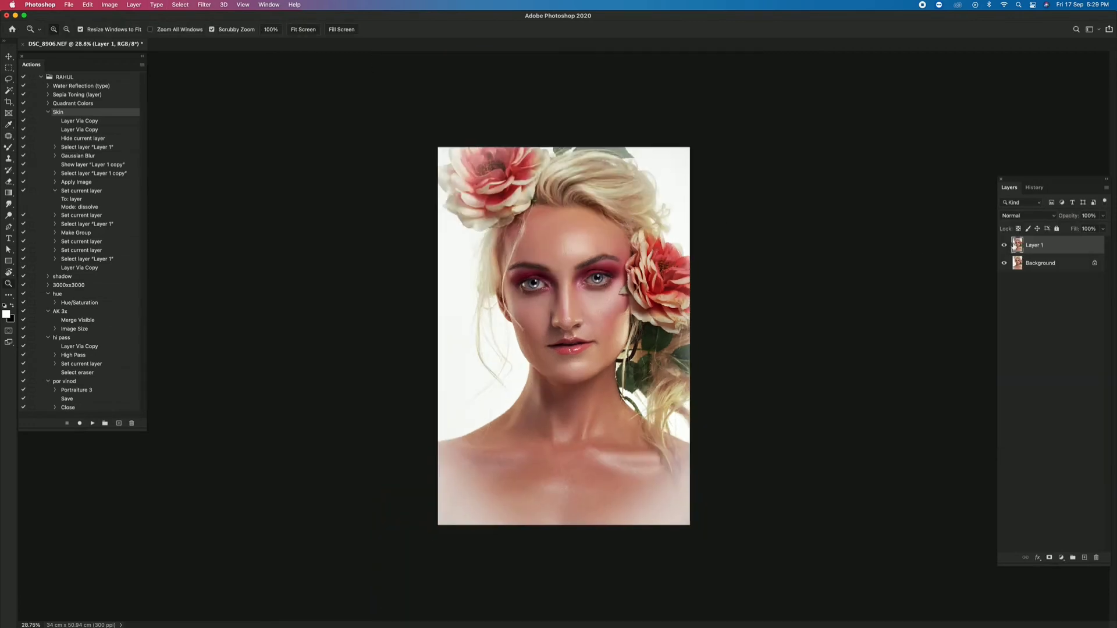
{"action": "left_click", "coordinate": [1004, 245]}
{"action": "left_click", "coordinate": [1004, 245]}
- Darken the hair above the forehead with a large Midtones Burn brush, reducing its size to 600, and check the whole portrait
{"action": "left_click_drag", "start_coordinate": [609, 166], "coordinate": [636, 169]}
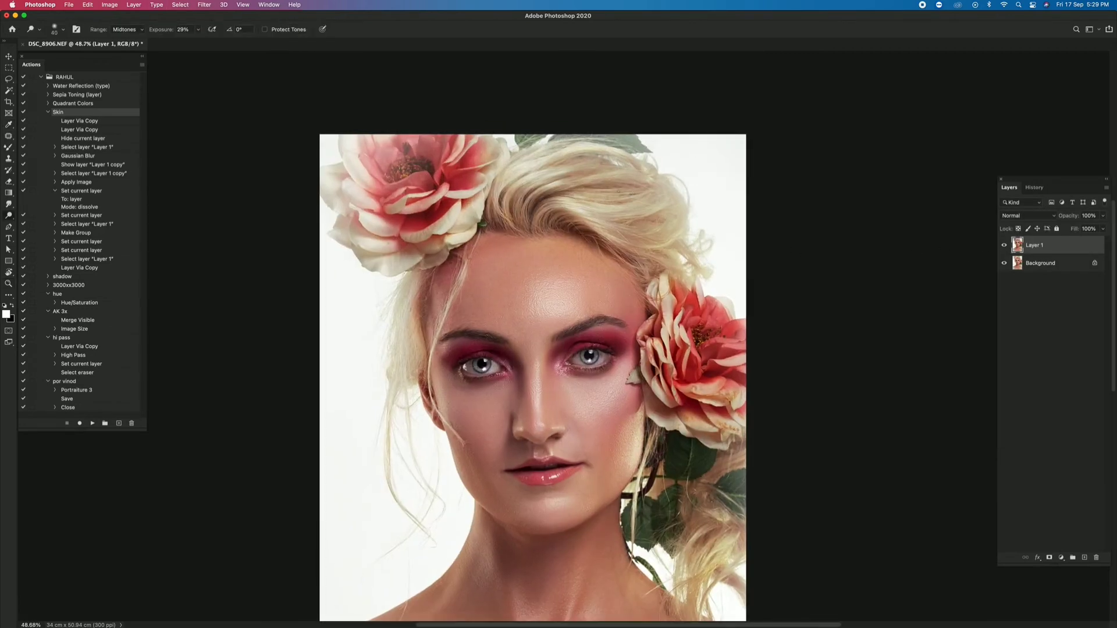
{"action": "key", "text": "bracketright"}
{"action": "key", "text": "bracketright"}
{"action": "key", "text": "bracketright"}
{"action": "key", "text": "bracketright"}
{"action": "key", "text": "bracketright"}
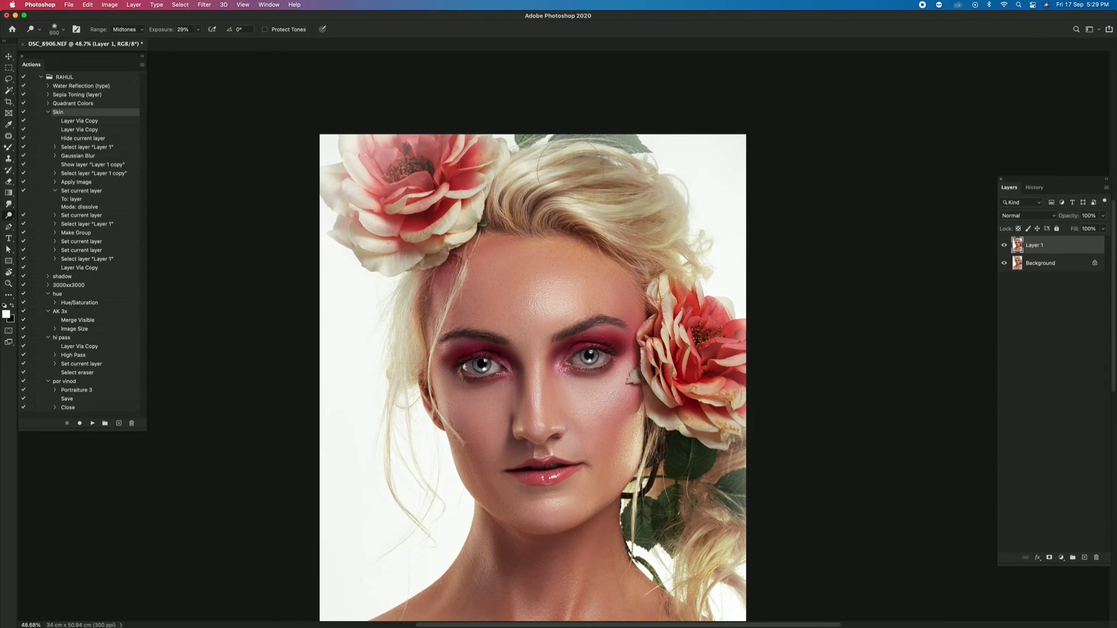
{"action": "key", "text": "bracketleft"}
{"action": "key", "text": "bracketleft"}
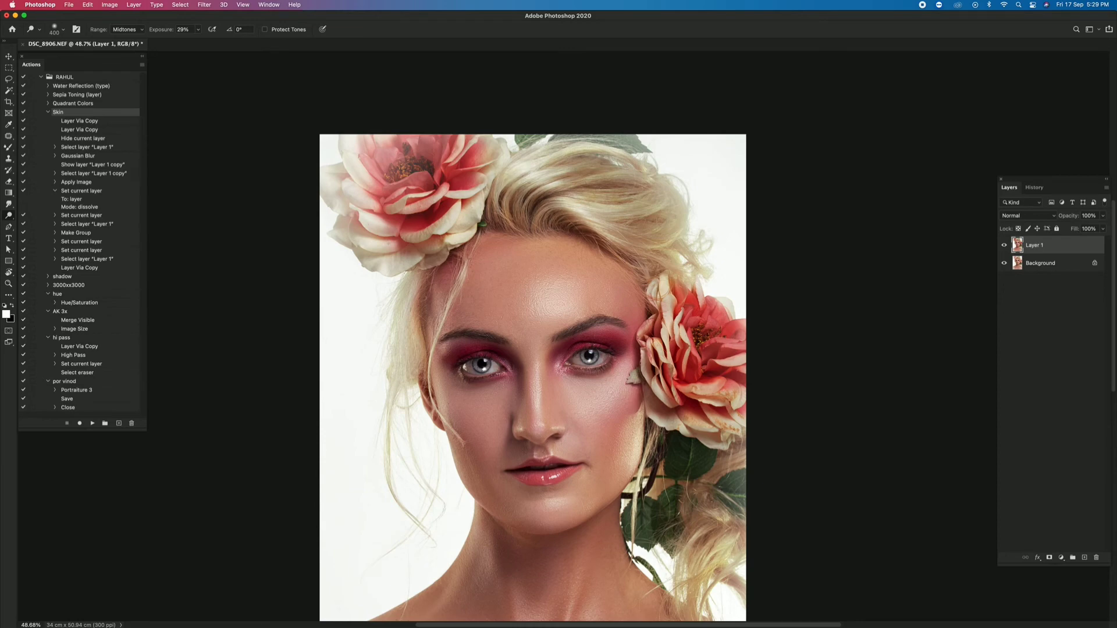
{"action": "key", "text": "z"}
{"action": "left_click_drag", "start_coordinate": [510, 182], "coordinate": [402, 191]}
{"action": "left_click_drag", "start_coordinate": [919, 240], "coordinate": [1009, 247]}
{"action": "left_click_drag", "start_coordinate": [709, 214], "coordinate": [644, 205]}
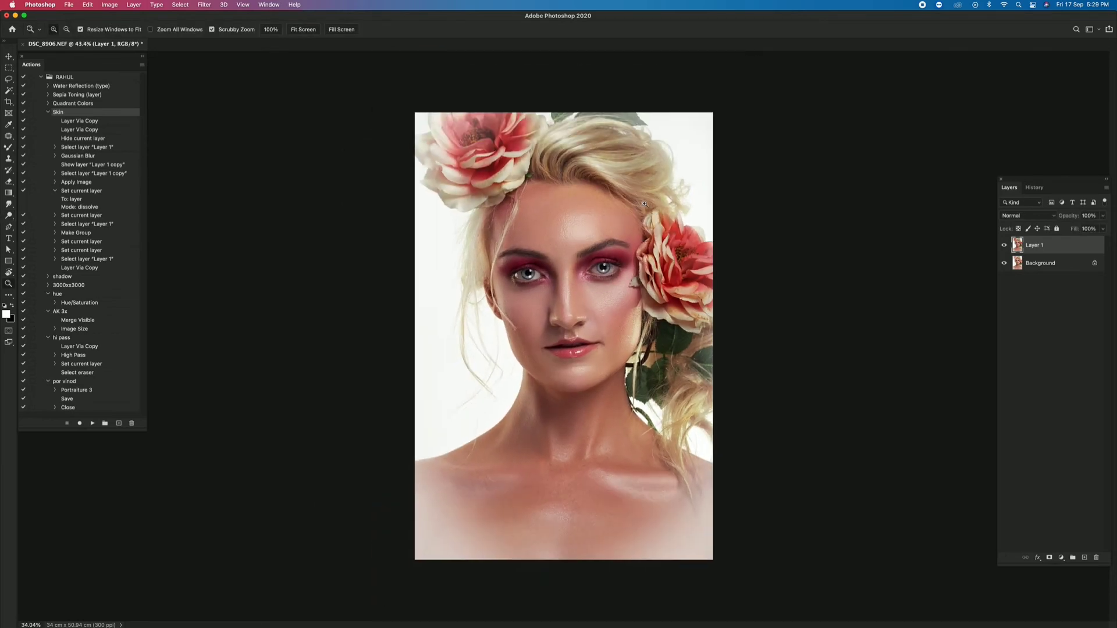
- Burn further parts of the hair with a 250 px Midtones brush at 29% exposure and view the full image
{"action": "key", "text": "o"}
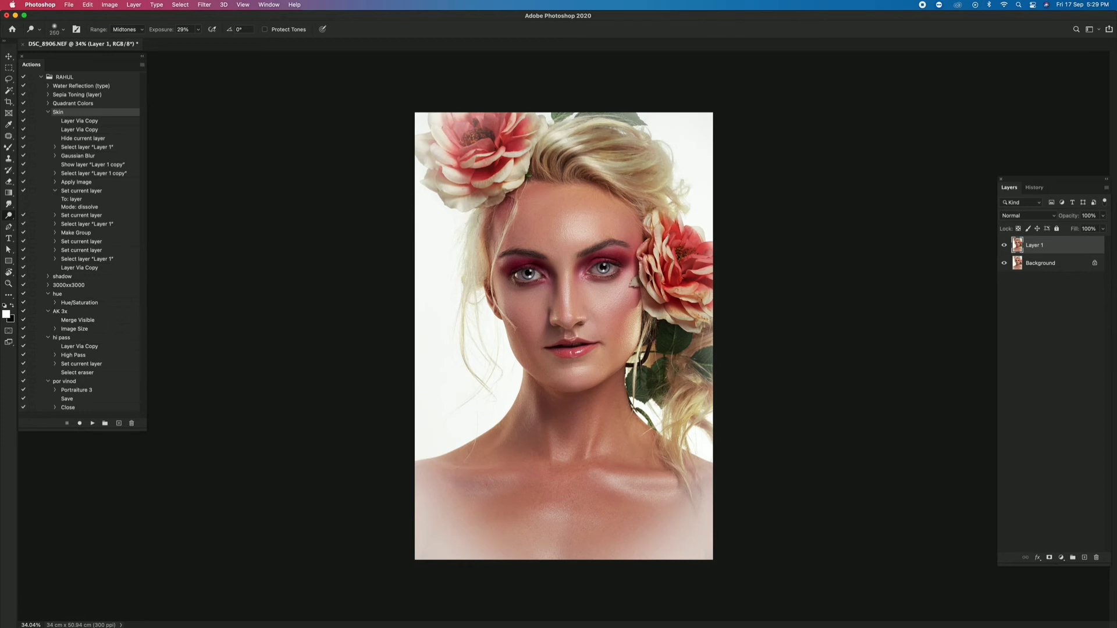
{"action": "key", "text": "z"}
{"action": "right_click", "coordinate": [525, 225]}
{"action": "left_click", "coordinate": [536, 232]}
{"action": "scroll", "coordinate": [544, 233], "scroll_direction": "down", "scroll_amount": 3}
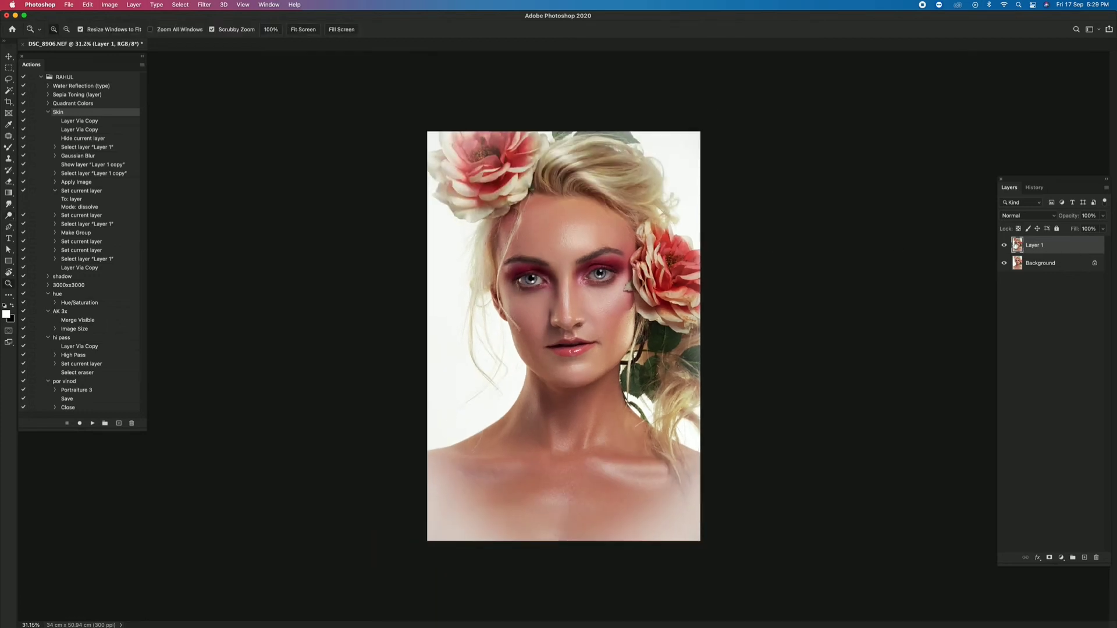
- Compare the burned hair with the original and merge the retouched layer into the Background
{"action": "left_click", "coordinate": [1006, 244]}
{"action": "left_click", "coordinate": [1005, 244]}
{"action": "right_click", "coordinate": [553, 229]}
{"action": "left_click", "coordinate": [566, 236]}
{"action": "key", "text": "super+e"}
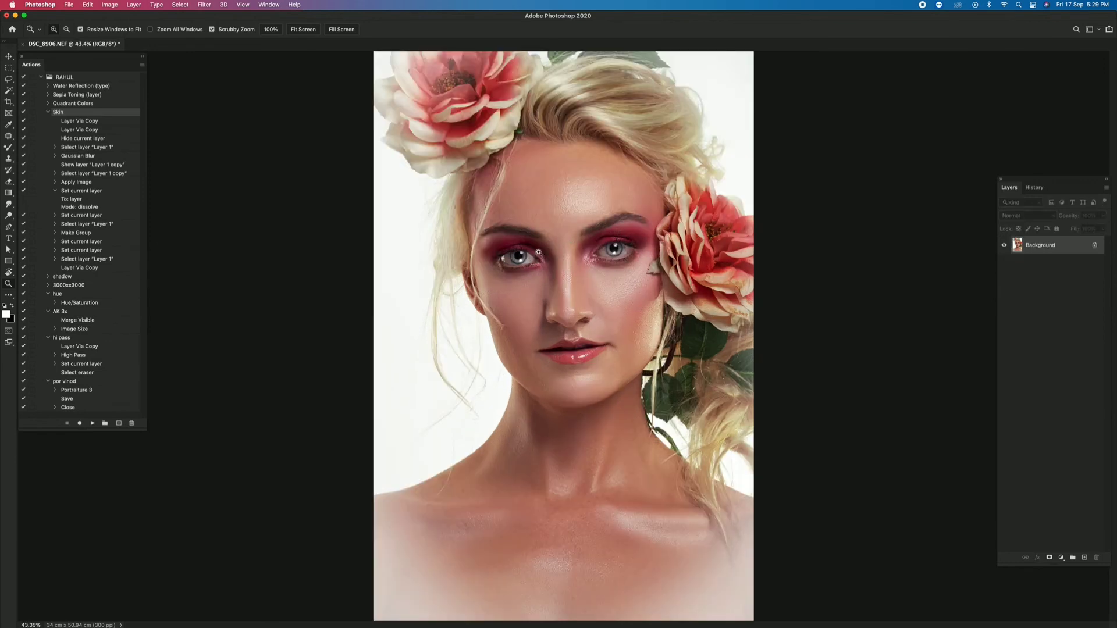
{"action": "scroll", "coordinate": [550, 284], "scroll_direction": "down", "scroll_amount": 3}
- Duplicate the Background to a new layer and begin dodging and burning the skin with a smaller Midtones brush at 32% exposure
{"action": "key", "text": "super+j"}
{"action": "left_click_drag", "start_coordinate": [557, 281], "coordinate": [588, 233]}
{"action": "key", "text": "o"}
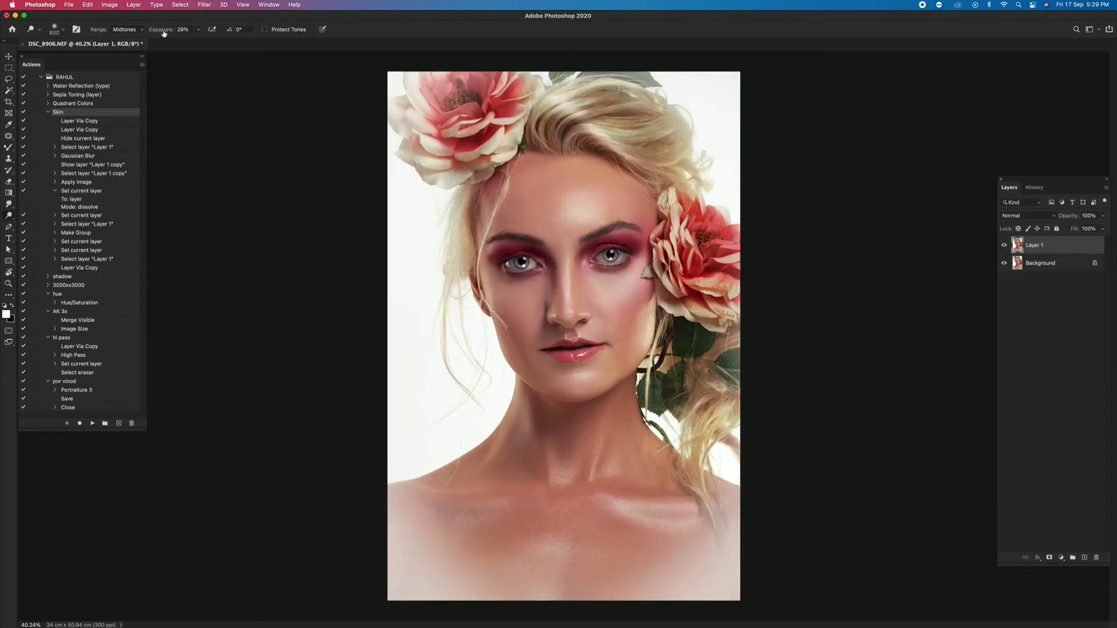
{"action": "key", "text": "bracketleft"}
{"action": "key", "text": "bracketleft"}
{"action": "key", "text": "bracketleft"}
{"action": "key", "text": "bracketleft"}
{"action": "key", "text": "bracketleft"}
{"action": "key", "text": "bracketleft"}
{"action": "key", "text": "bracketright"}
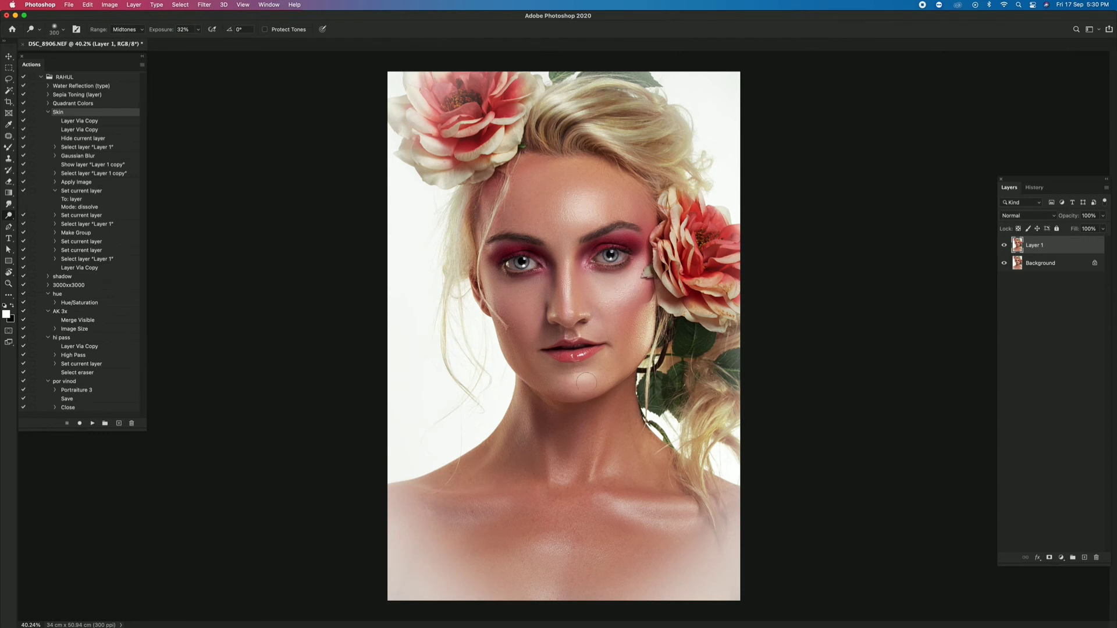
- Deepen the shadows and lift the highlights on the face, neck and collarbones with a Midtones brush at 17% exposure
{"action": "key", "text": "bracketleft"}
{"action": "key", "text": "bracketleft"}
{"action": "key", "text": "bracketleft"}
{"action": "key", "text": "bracketleft"}
{"action": "key", "text": "bracketleft"}
{"action": "key", "text": "bracketleft"}
{"action": "key", "text": "1"}
{"action": "key", "text": "9"}
{"action": "key", "text": "bracketleft"}
{"action": "left_click_drag", "start_coordinate": [173, 32], "coordinate": [164, 33]}
{"action": "left_click_drag", "start_coordinate": [167, 34], "coordinate": [174, 34]}
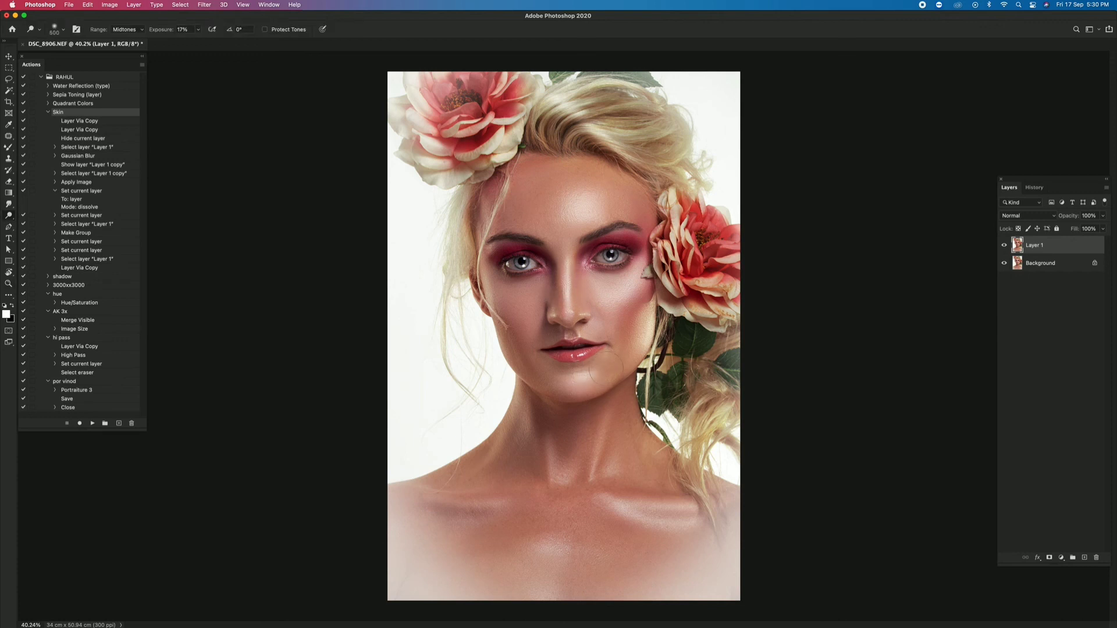
{"action": "key", "text": "z"}
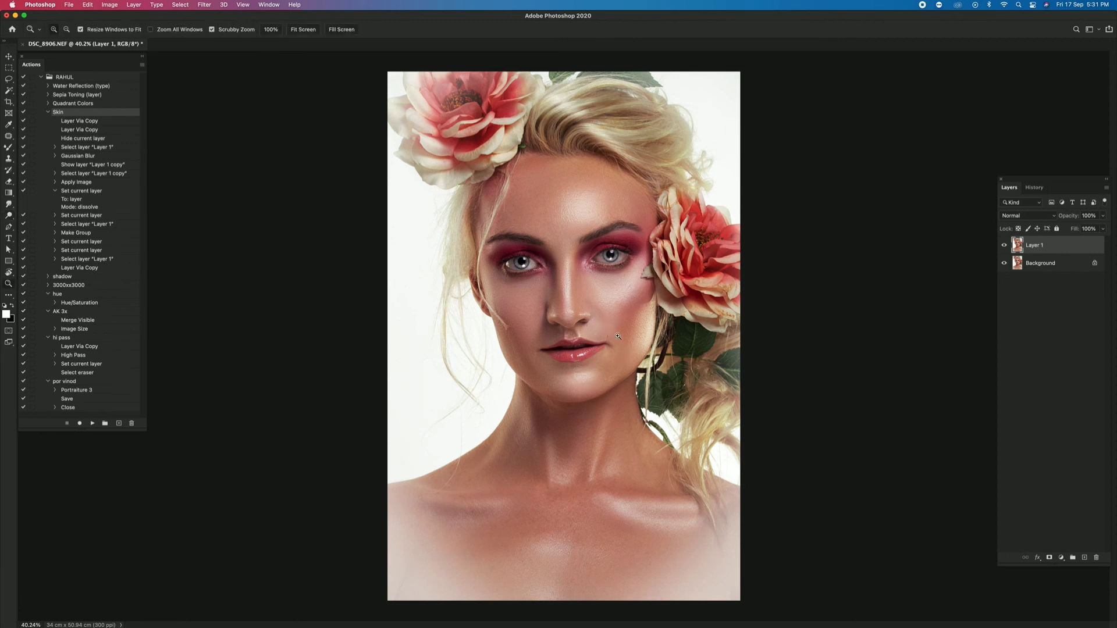
{"action": "mouse_move", "coordinate": [576, 245]}
{"action": "left_mouse_down"}
{"action": "mouse_move", "coordinate": [548, 245]}
{"action": "mouse_move", "coordinate": [578, 192]}
{"action": "left_mouse_up"}
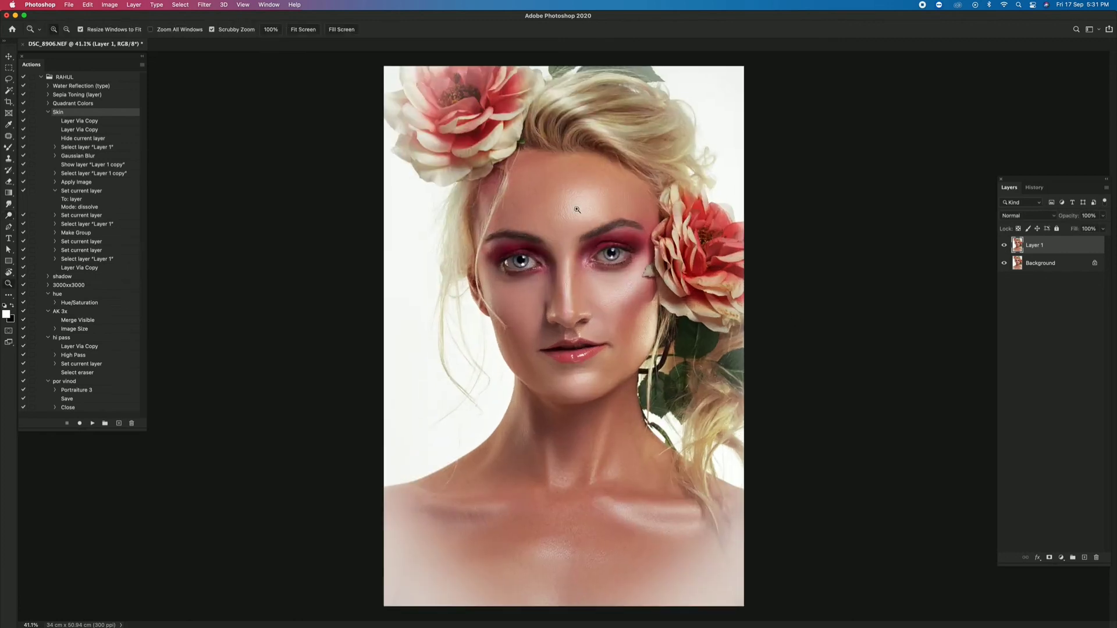
{"action": "key", "text": "o"}
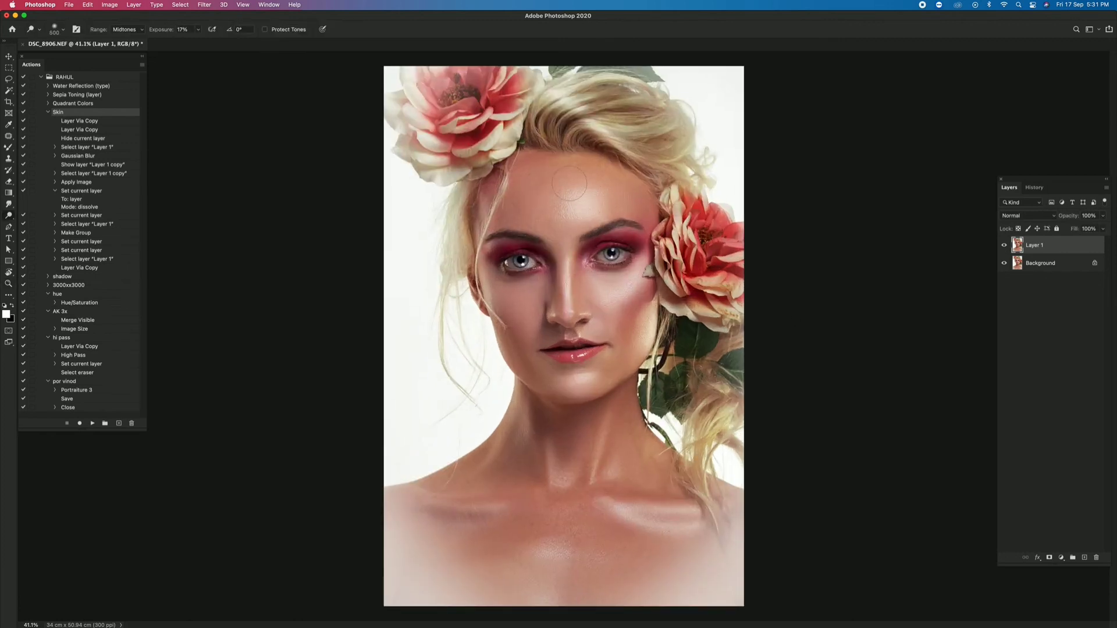
{"action": "key", "text": "z"}
- Compare the contoured skin with the original across the whole portrait and merge the layer into the Background
{"action": "mouse_move", "coordinate": [577, 494]}
{"action": "left_mouse_down"}
{"action": "mouse_move", "coordinate": [557, 471]}
{"action": "mouse_move", "coordinate": [565, 454]}
{"action": "mouse_move", "coordinate": [553, 451]}
{"action": "left_mouse_up"}
{"action": "right_click", "coordinate": [566, 454]}
{"action": "left_click", "coordinate": [1006, 244]}
{"action": "left_click", "coordinate": [1006, 245]}
{"action": "left_click", "coordinate": [1005, 245]}
{"action": "left_click", "coordinate": [1005, 244]}
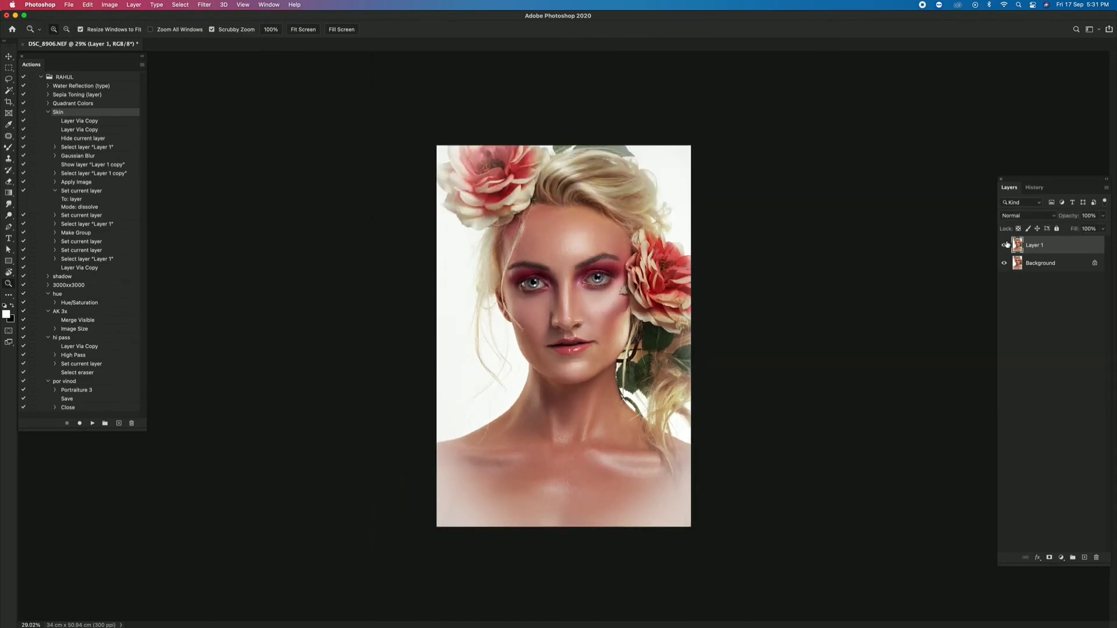
{"action": "left_click", "coordinate": [1006, 244]}
{"action": "left_click", "coordinate": [1006, 244]}
{"action": "key", "text": "super+0"}
{"action": "key", "text": "super+e"}
- Examine the finished retouch close up from the hair and eyes down to the chest, ending on the full portrait
{"action": "left_click_drag", "start_coordinate": [466, 190], "coordinate": [509, 190]}
{"action": "left_click_drag", "start_coordinate": [509, 190], "coordinate": [517, 264]}
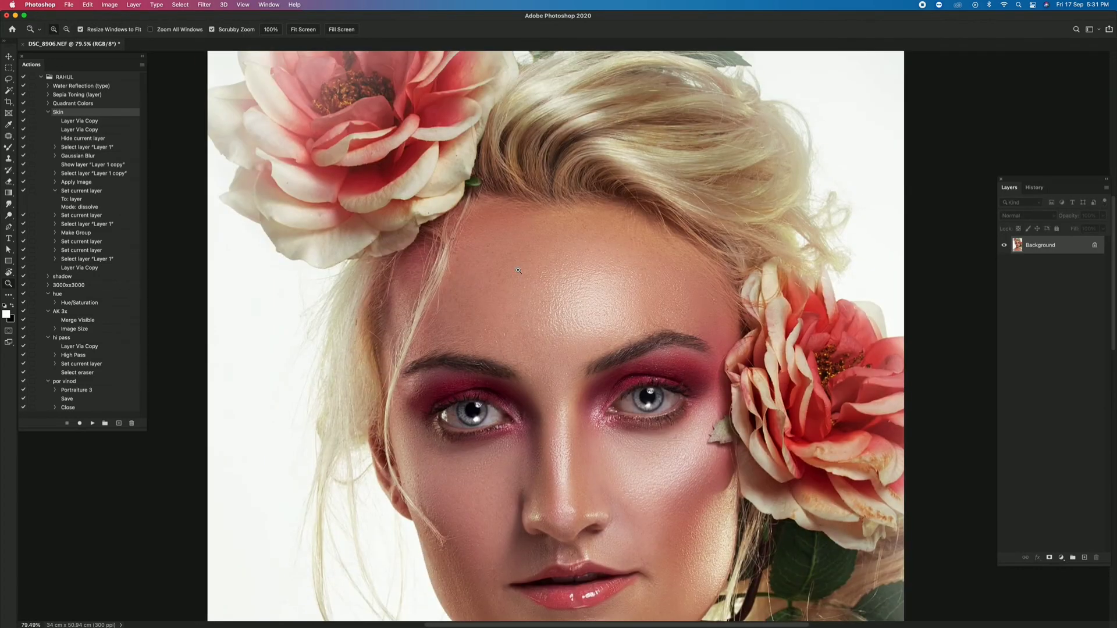
{"action": "left_click_drag", "start_coordinate": [478, 437], "coordinate": [531, 272]}
{"action": "left_click_drag", "start_coordinate": [551, 524], "coordinate": [541, 338]}
{"action": "left_click_drag", "start_coordinate": [541, 551], "coordinate": [532, 337]}
{"action": "left_click_drag", "start_coordinate": [582, 363], "coordinate": [524, 361]}
{"action": "key", "text": "super+0"}
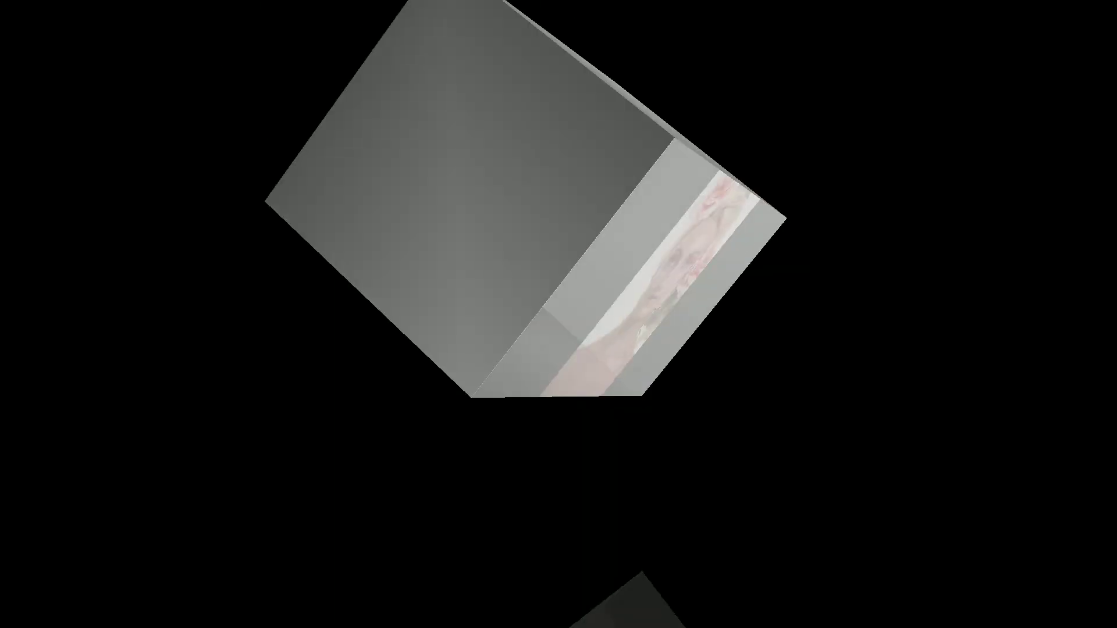